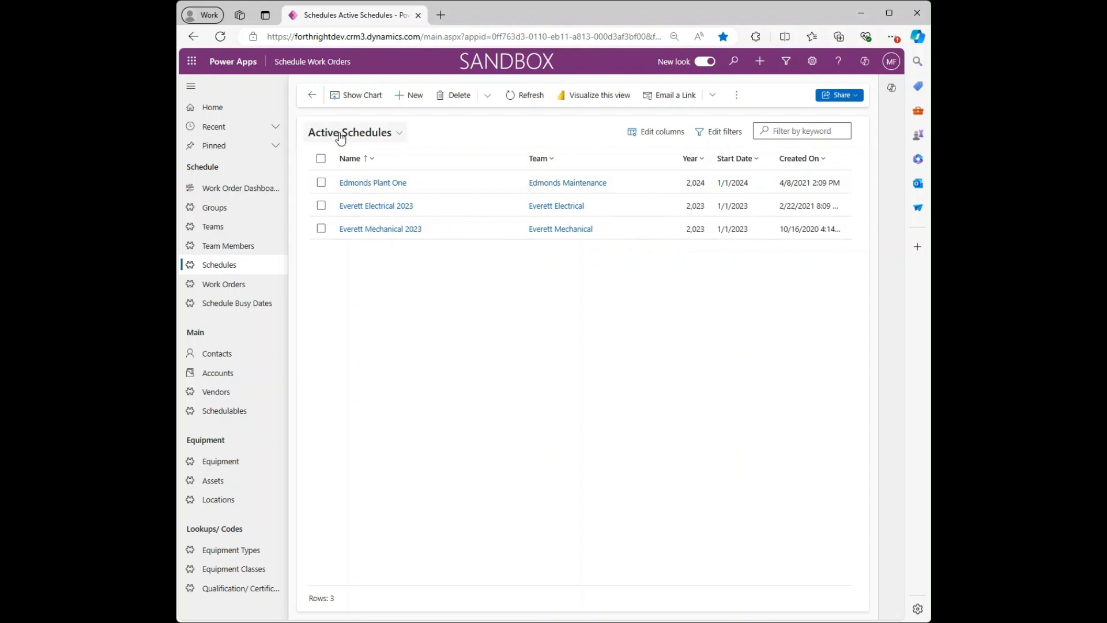
Step: Open the Everett Mechanical 2023 schedule and display its work order list
{"action": "left_click", "coordinate": [363, 231]}
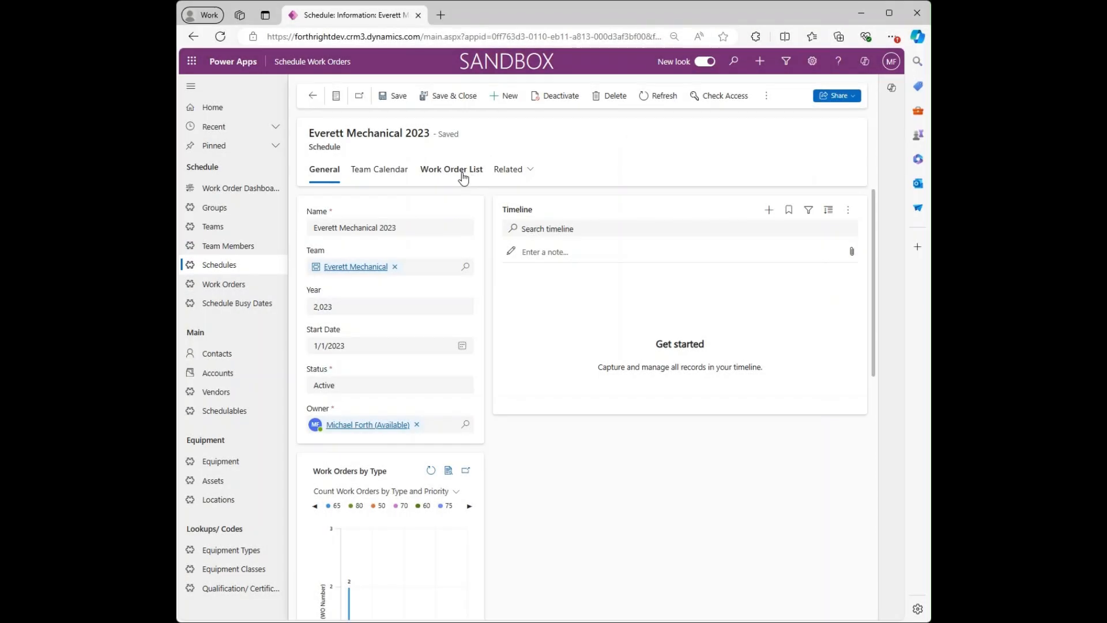
{"action": "left_click", "coordinate": [463, 178]}
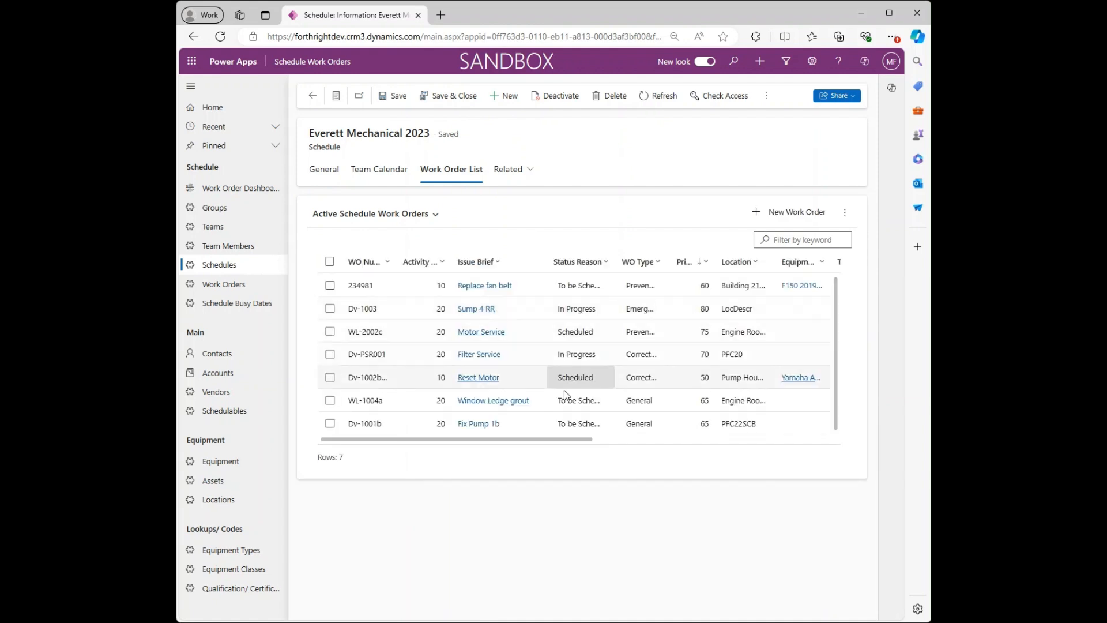
{"action": "left_click", "coordinate": [604, 440]}
Step: Filter the schedule's work orders by target date to those on or before June 12, 2024
{"action": "left_click", "coordinate": [424, 262]}
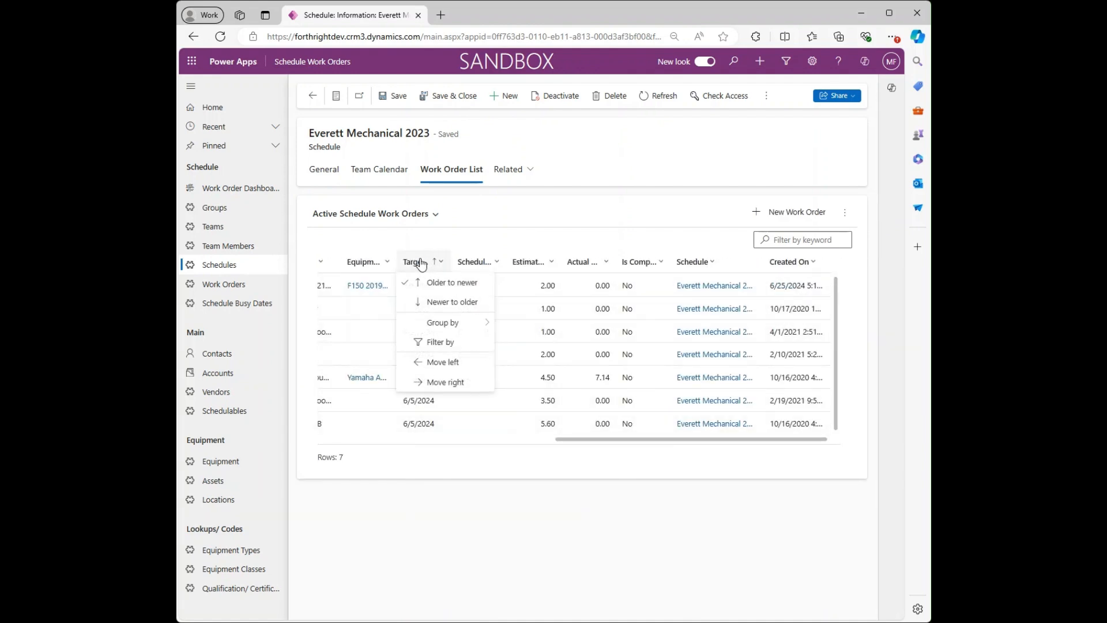
{"action": "left_click", "coordinate": [442, 343]}
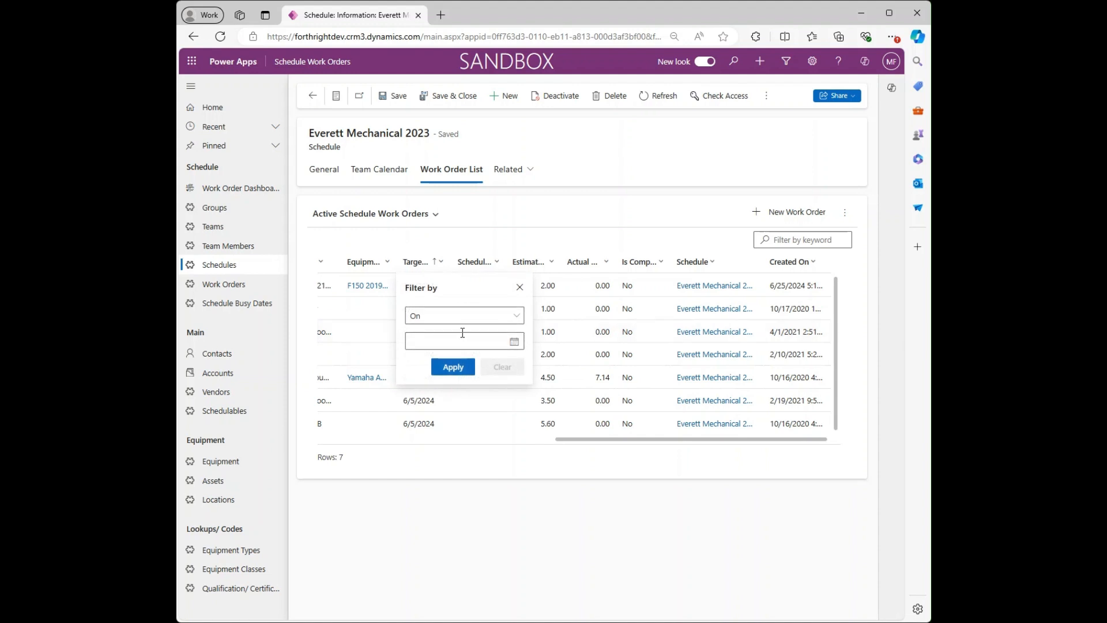
{"action": "left_click", "coordinate": [465, 317]}
{"action": "left_click", "coordinate": [461, 374]}
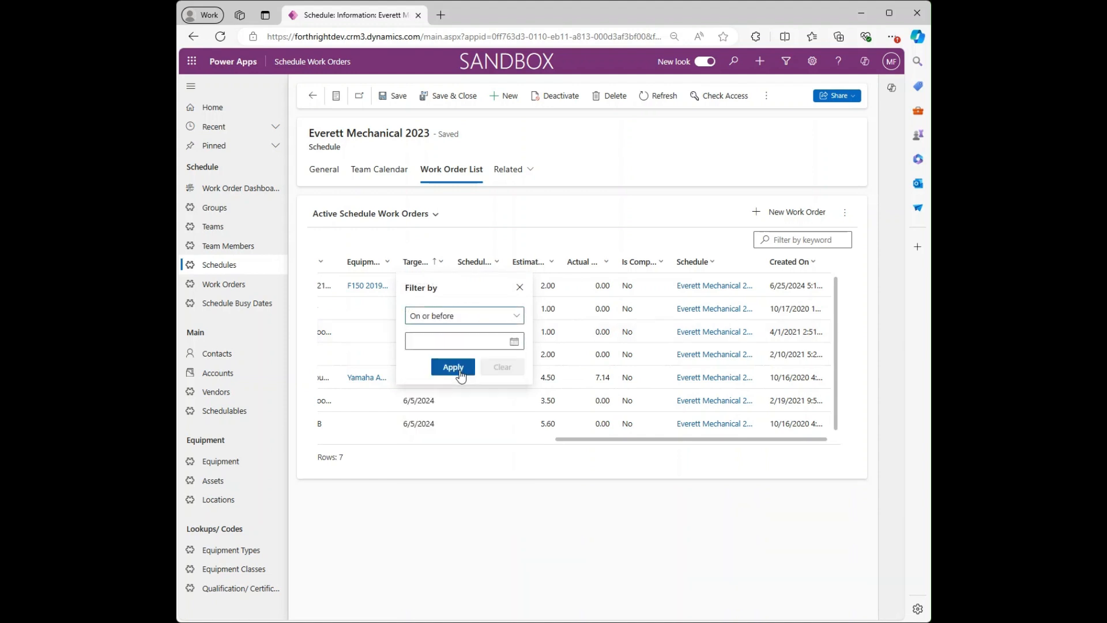
{"action": "left_click", "coordinate": [514, 341]}
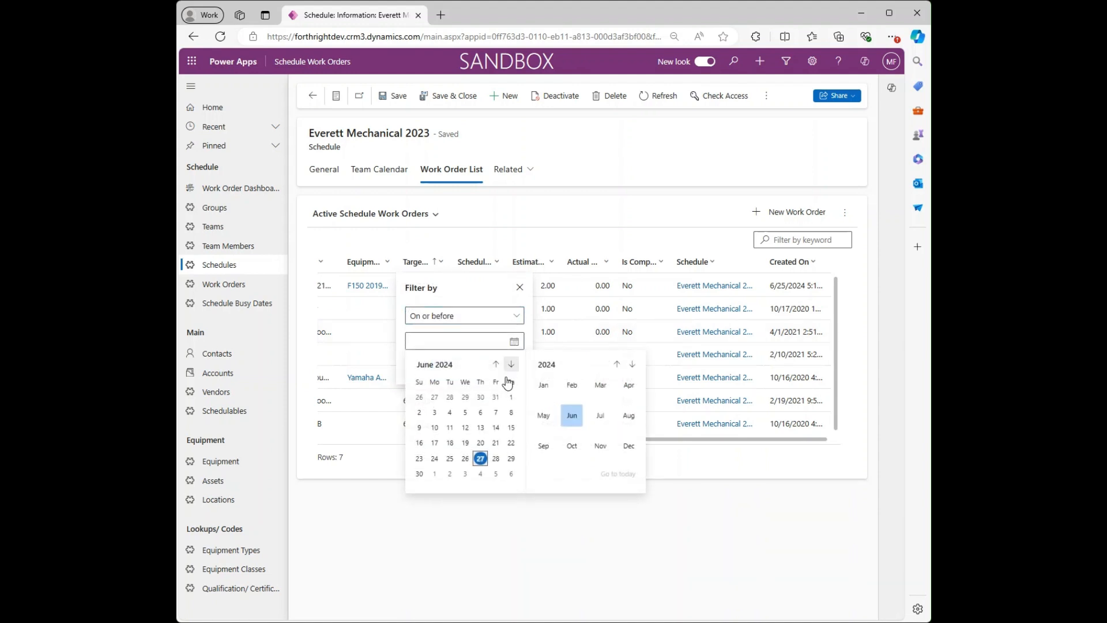
{"action": "left_click", "coordinate": [465, 427]}
{"action": "left_click", "coordinate": [453, 368]}
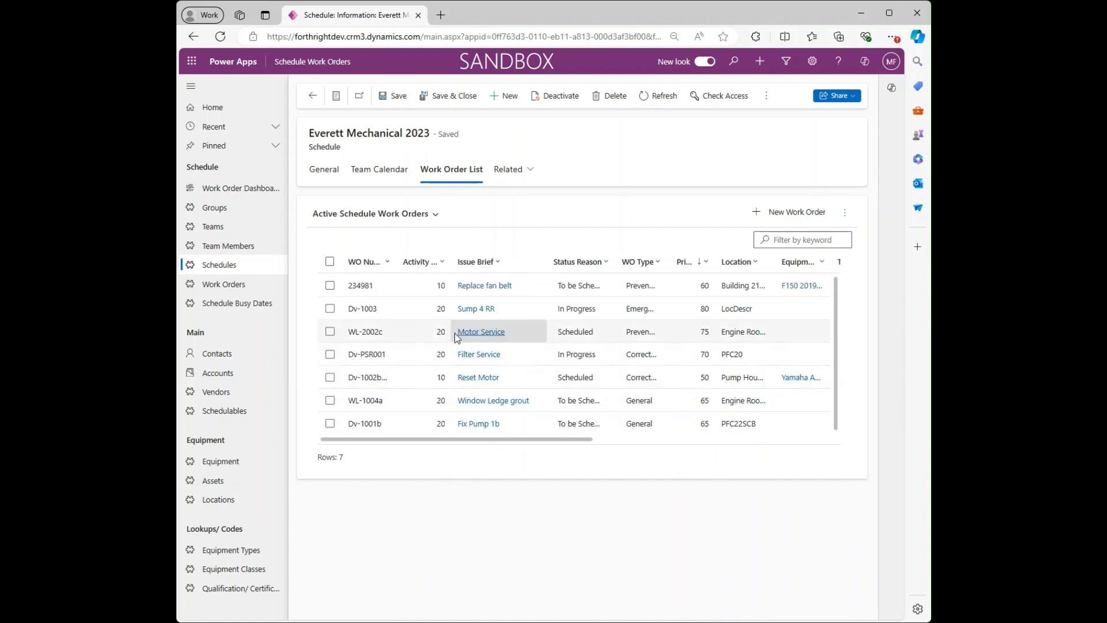
Step: Open the schedule's team calendar and move the scheduling canvas back to the week of June 2, 2024
{"action": "left_click", "coordinate": [471, 332]}
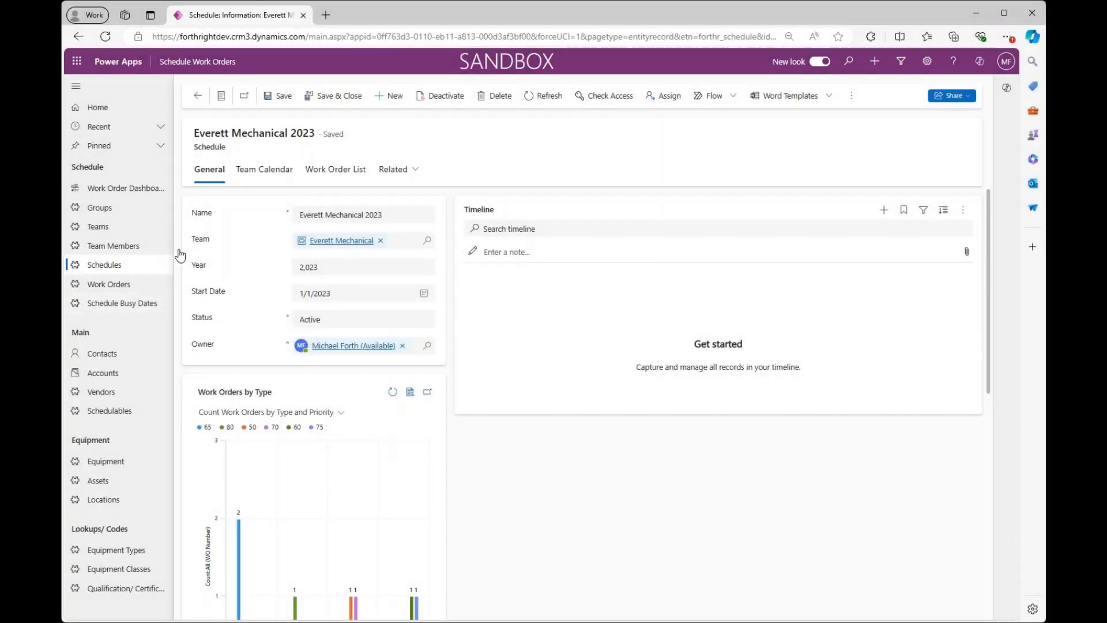
{"action": "left_click", "coordinate": [253, 173]}
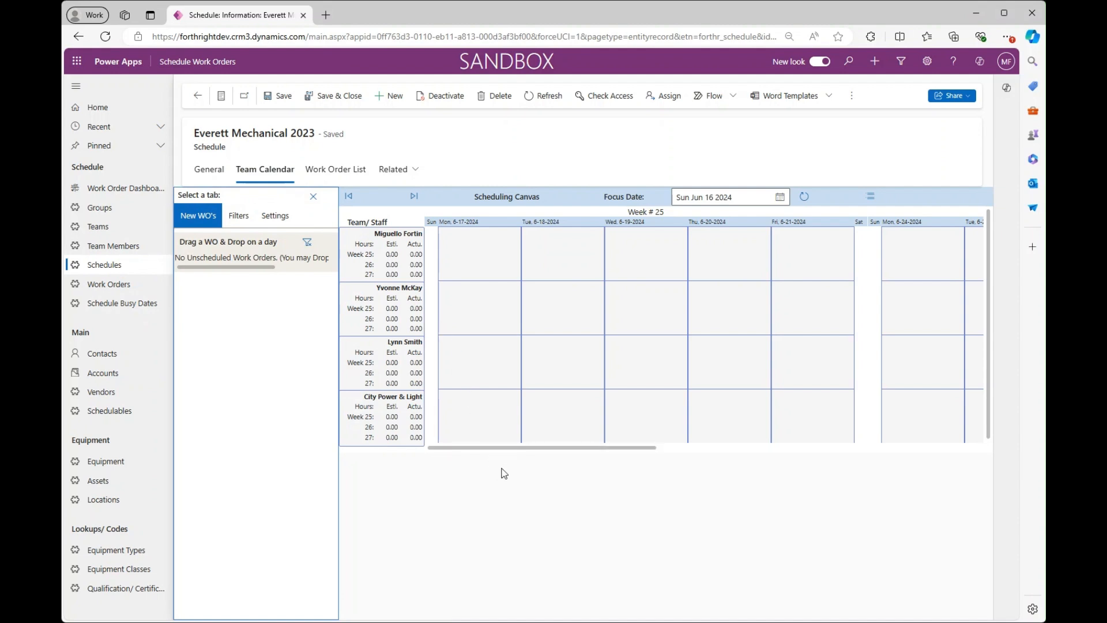
{"action": "left_click_drag", "start_coordinate": [511, 449], "coordinate": [480, 473]}
{"action": "left_click", "coordinate": [349, 196]}
{"action": "left_click", "coordinate": [350, 197]}
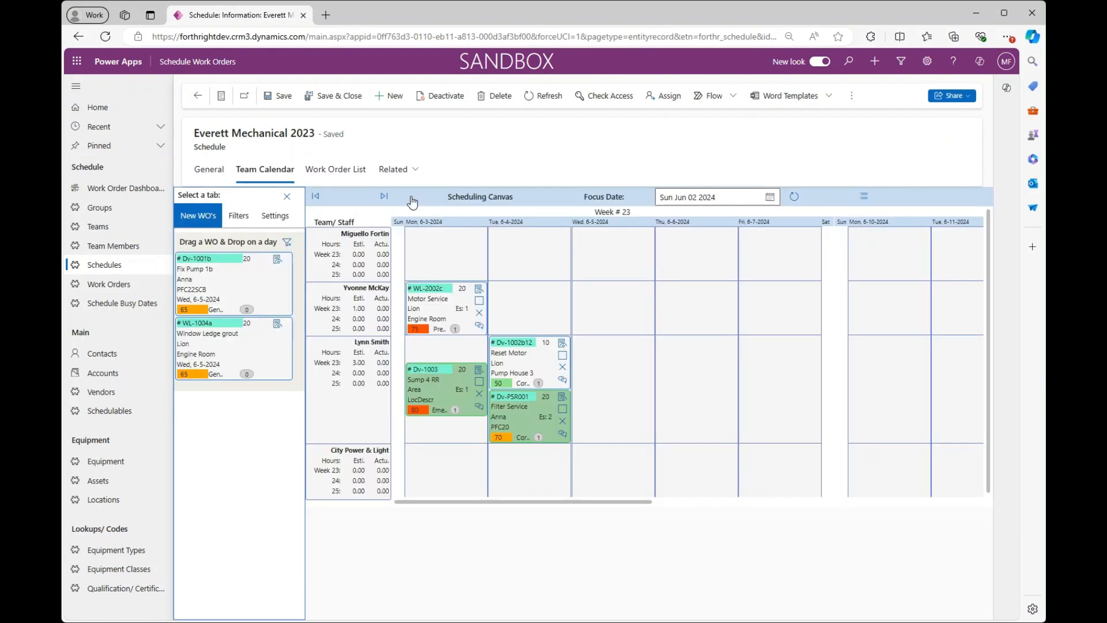
Step: Pick June 5, 2024 as the focus date and browse the neighbouring weeks, ending at the week of June 2
{"action": "left_click", "coordinate": [698, 199]}
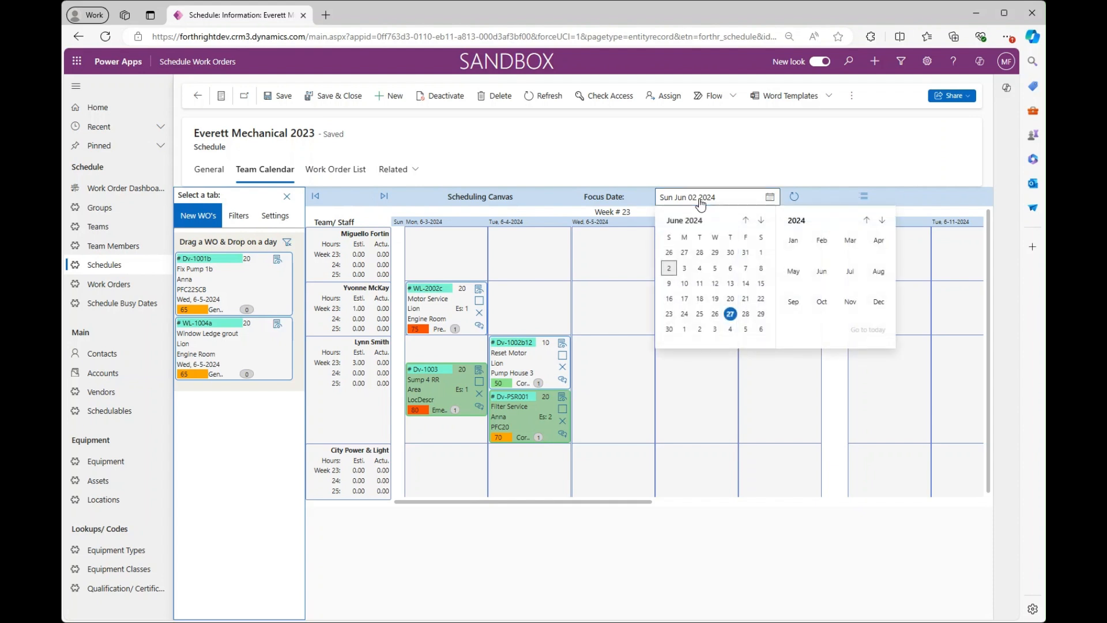
{"action": "left_click", "coordinate": [716, 268]}
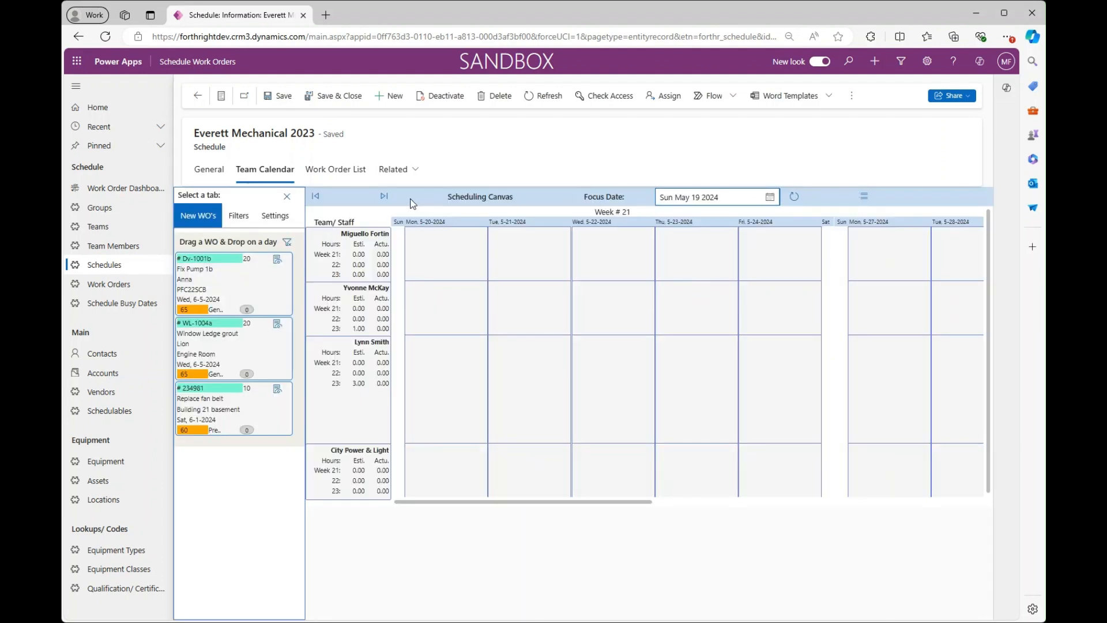
{"action": "left_click", "coordinate": [383, 196]}
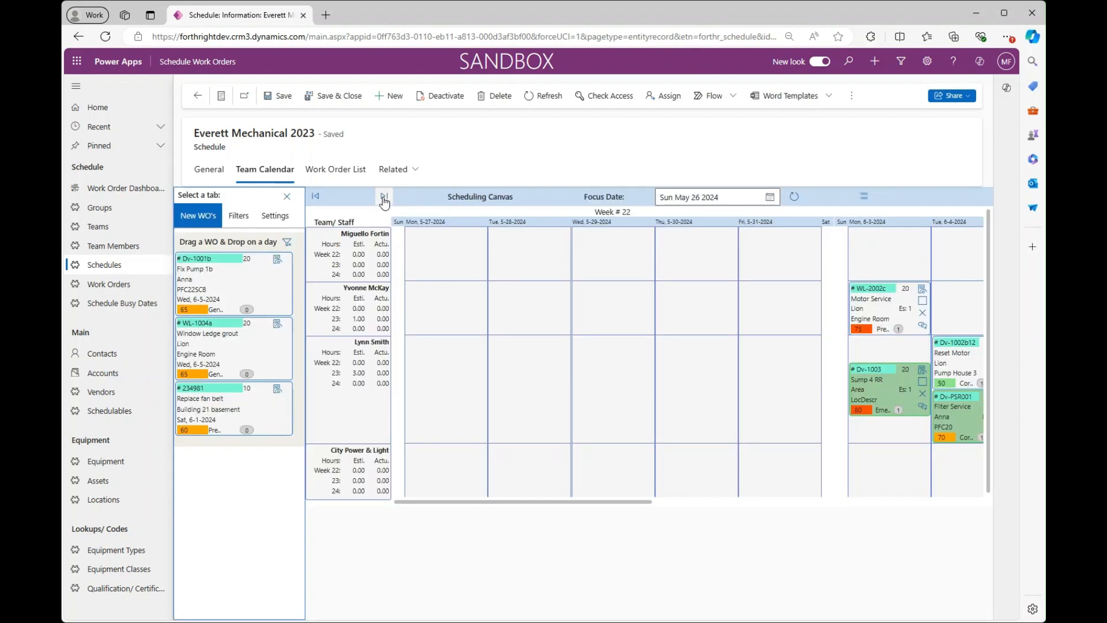
{"action": "left_click", "coordinate": [384, 197]}
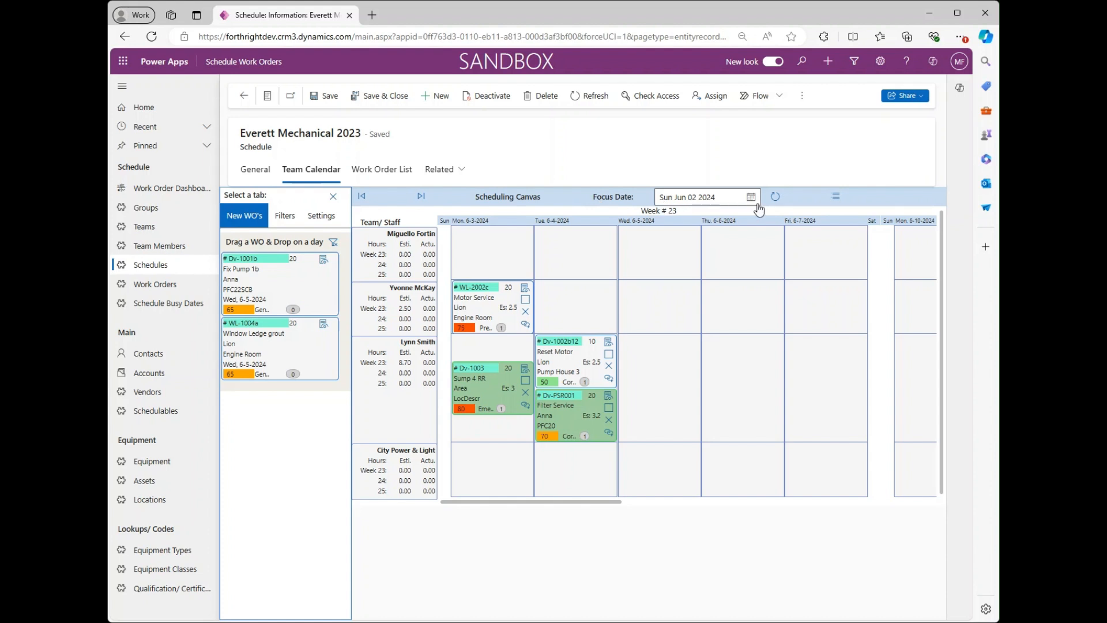
Step: Refresh the scheduling canvas and move it back to the week of May 26, 2024
{"action": "left_click", "coordinate": [776, 198]}
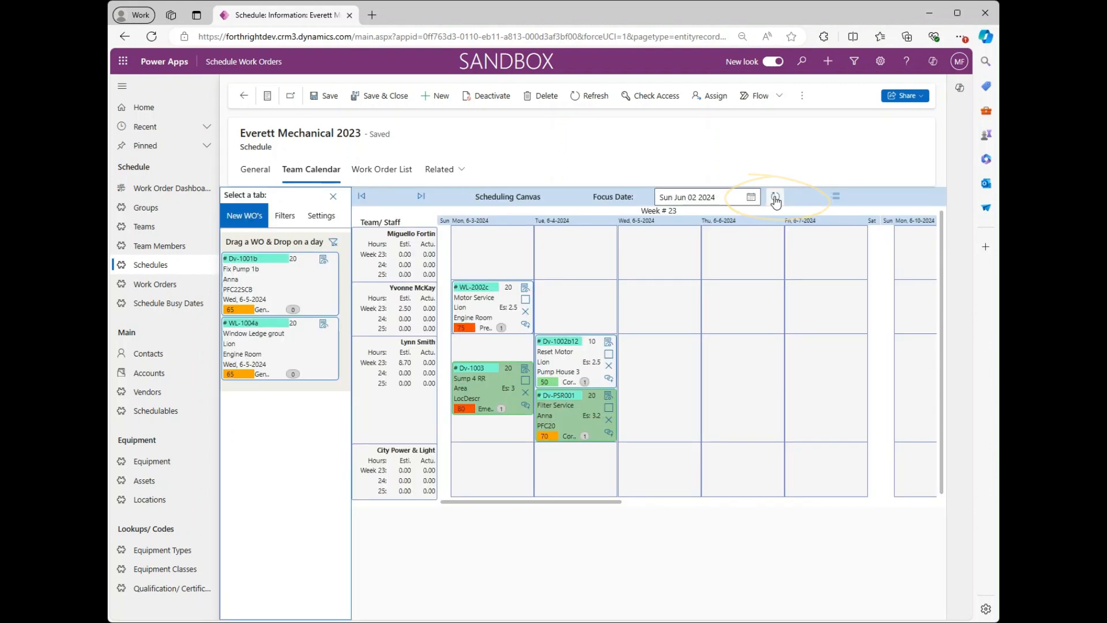
{"action": "left_click", "coordinate": [836, 198]}
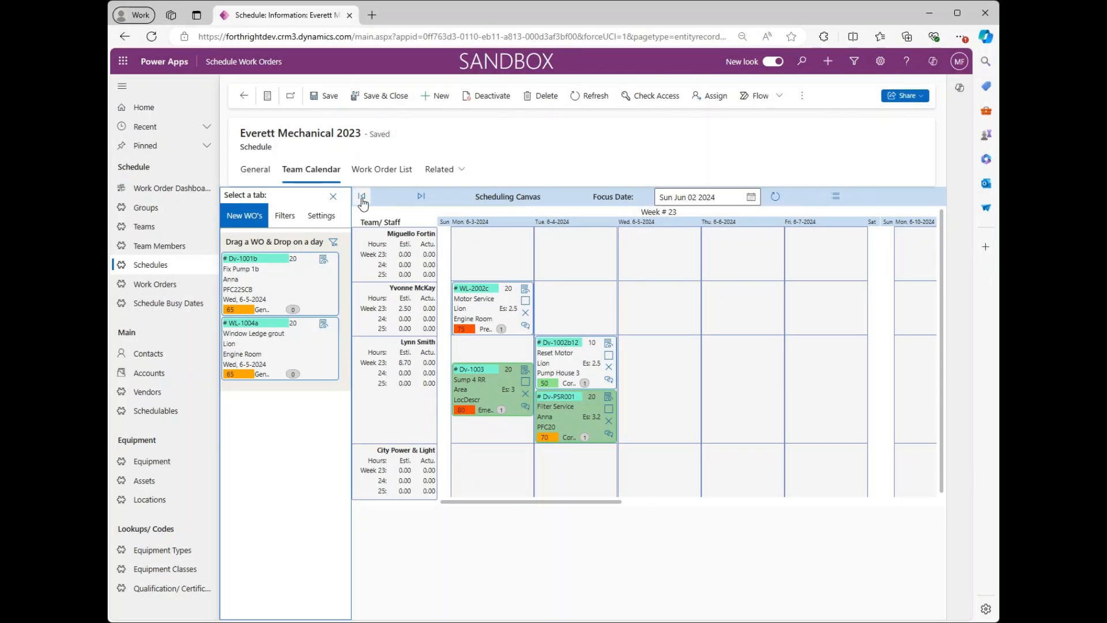
{"action": "left_click", "coordinate": [362, 197]}
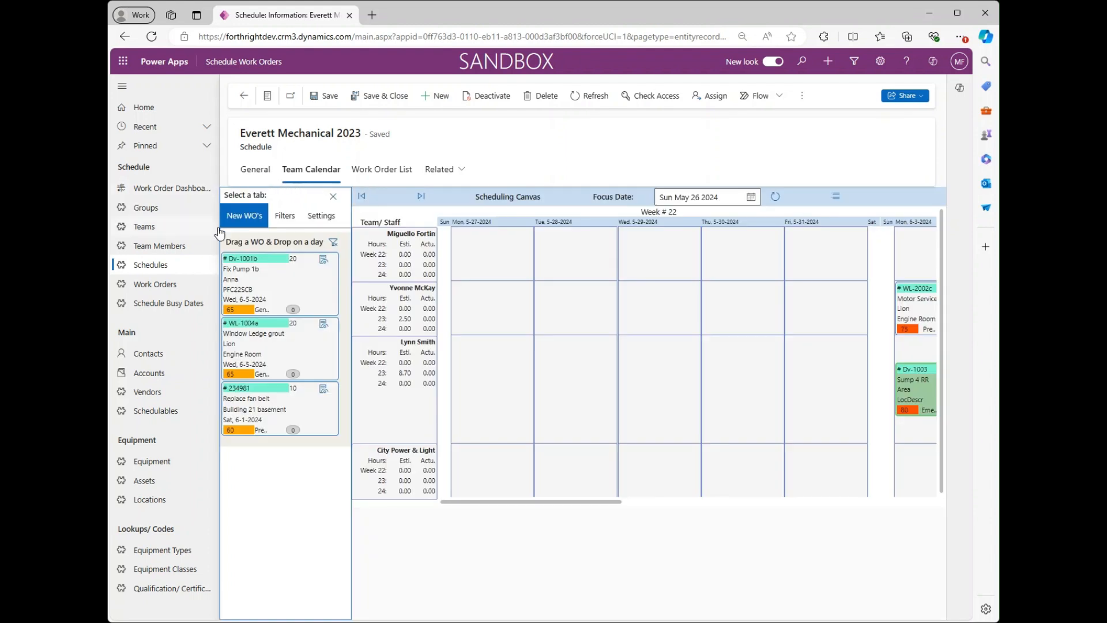
Step: Filter the unscheduled work orders by a target date from June 5, 2024, and clear the filter again
{"action": "left_click", "coordinate": [286, 219]}
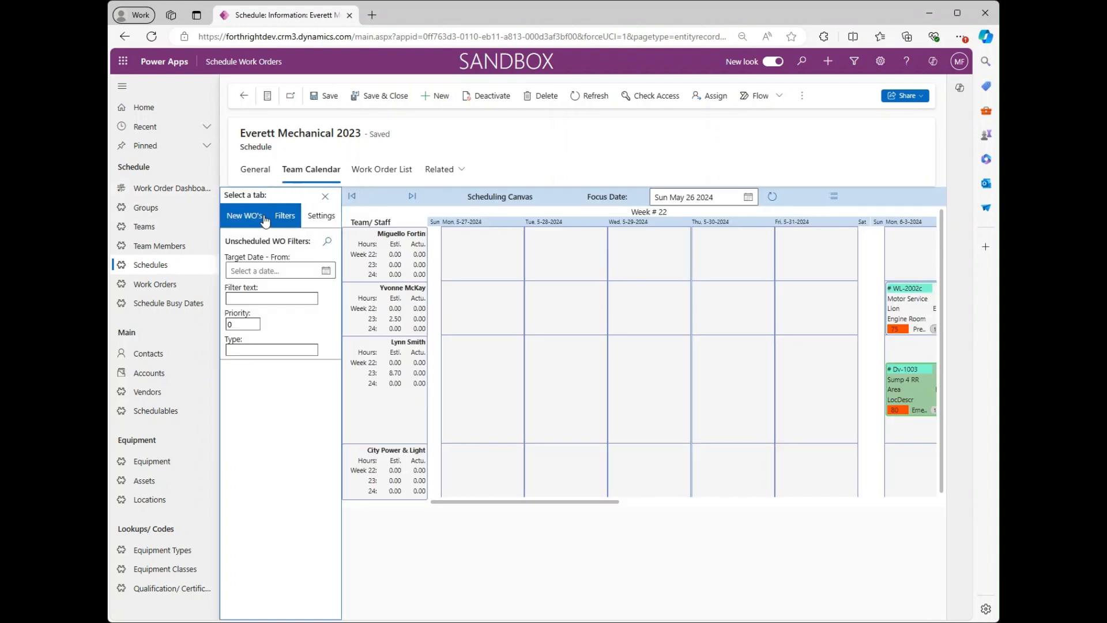
{"action": "left_click", "coordinate": [250, 220]}
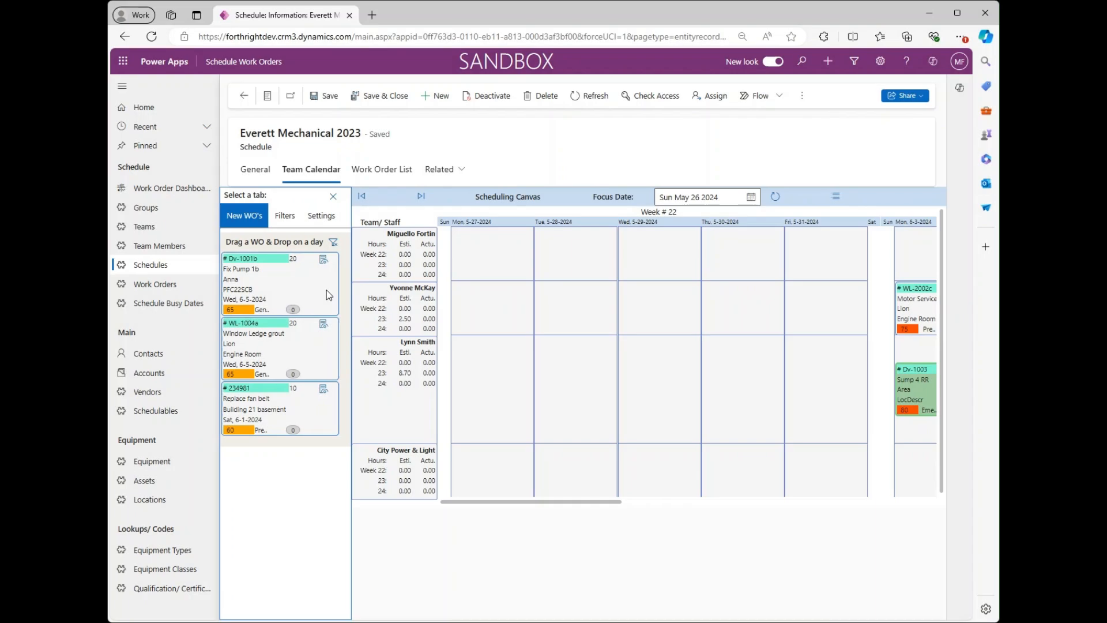
{"action": "left_click", "coordinate": [284, 216]}
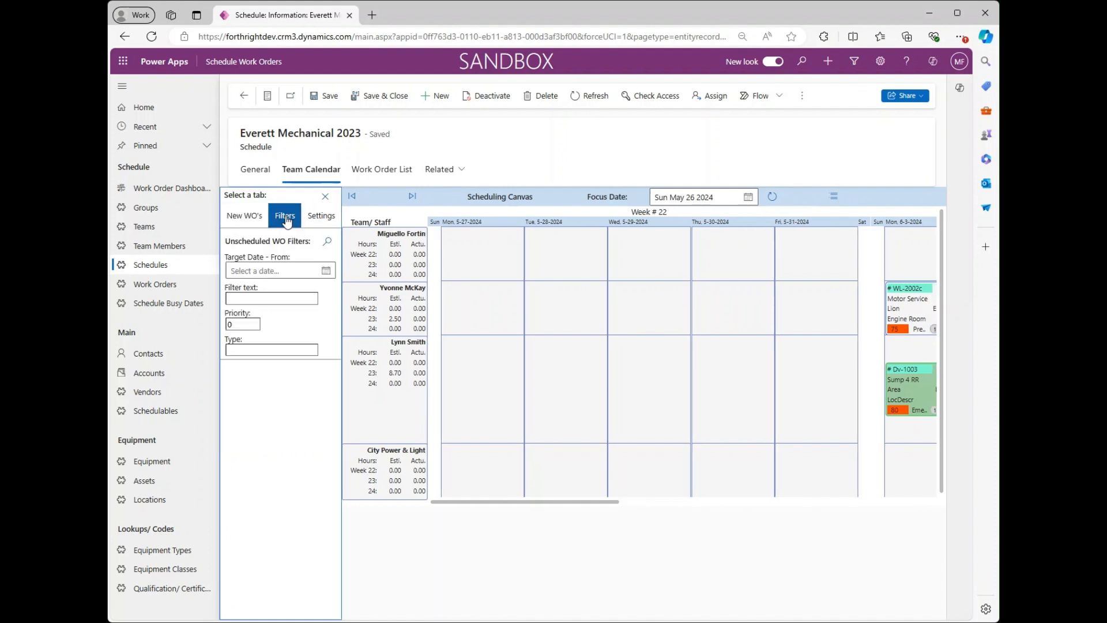
{"action": "left_click", "coordinate": [288, 271]}
{"action": "left_click", "coordinate": [287, 342]}
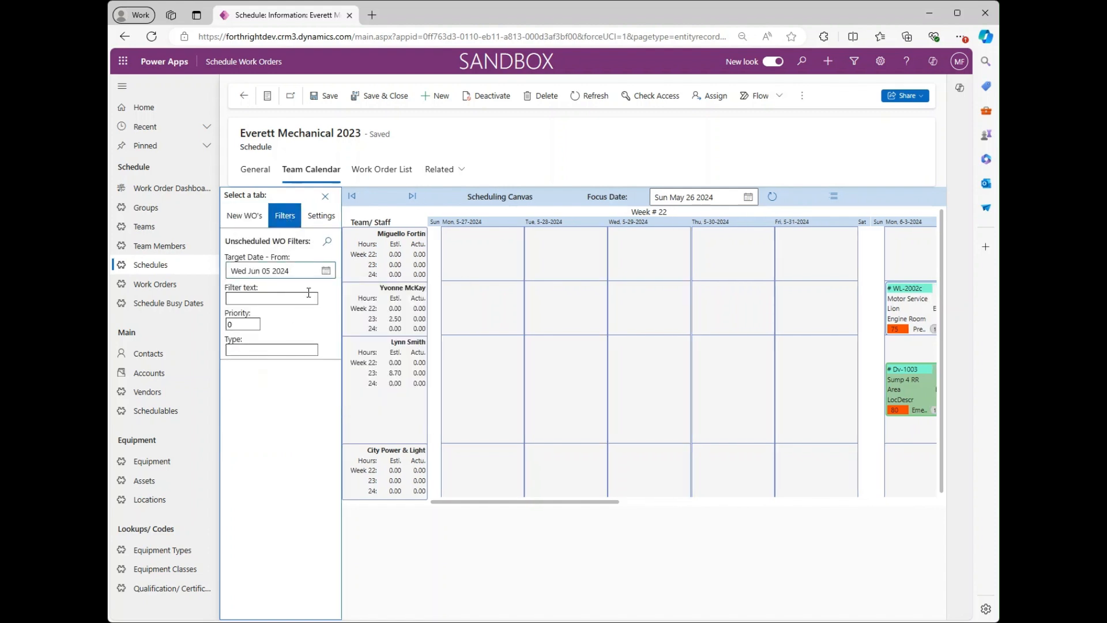
{"action": "left_click", "coordinate": [327, 242]}
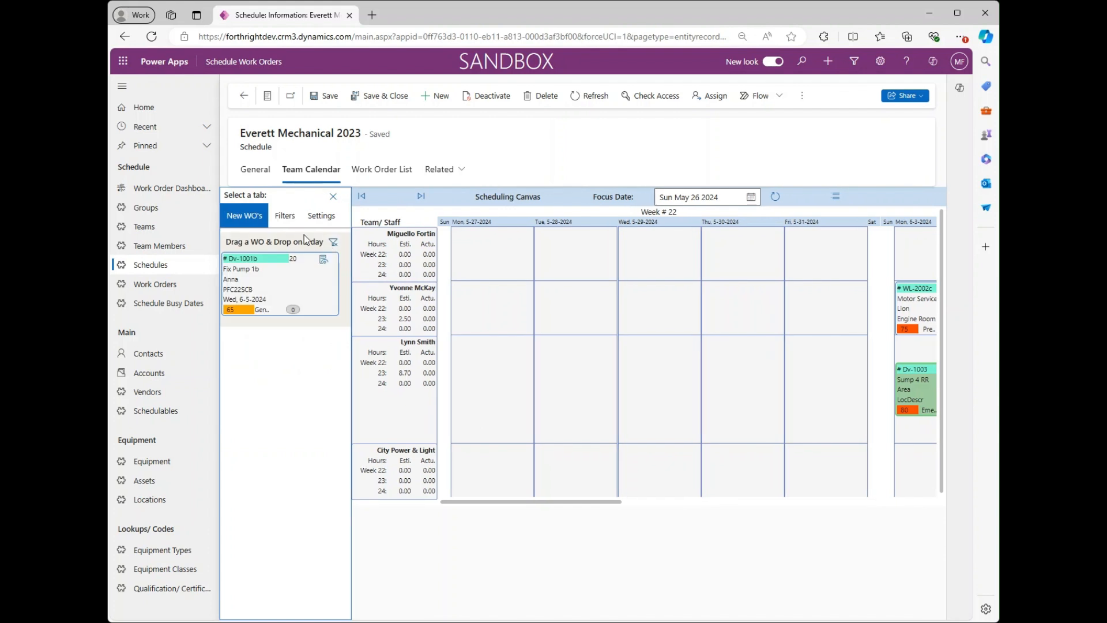
{"action": "left_click", "coordinate": [330, 245]}
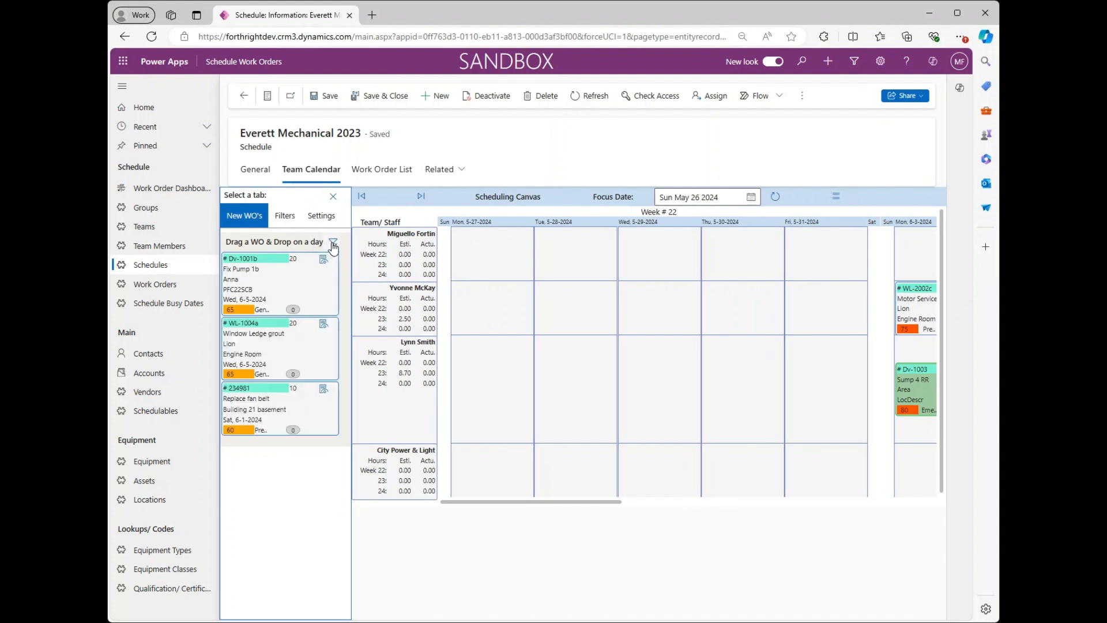
Step: Filter the unscheduled work orders by the text "led" and clear the filter again
{"action": "left_click", "coordinate": [285, 215]}
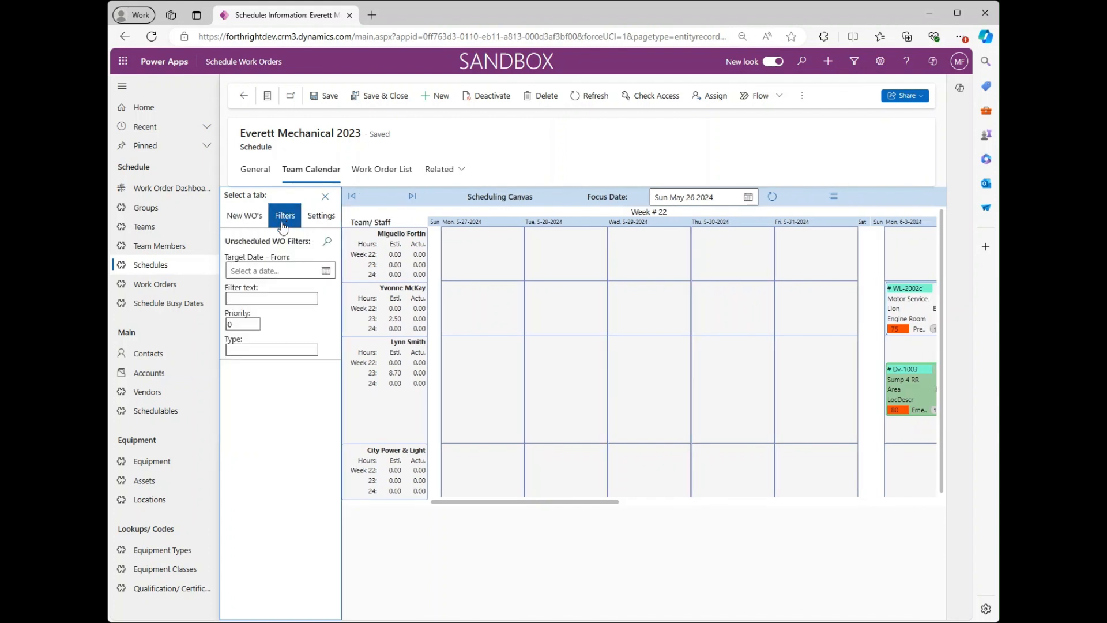
{"action": "left_click", "coordinate": [281, 296]}
{"action": "type", "text": "led"}
{"action": "left_click", "coordinate": [327, 241]}
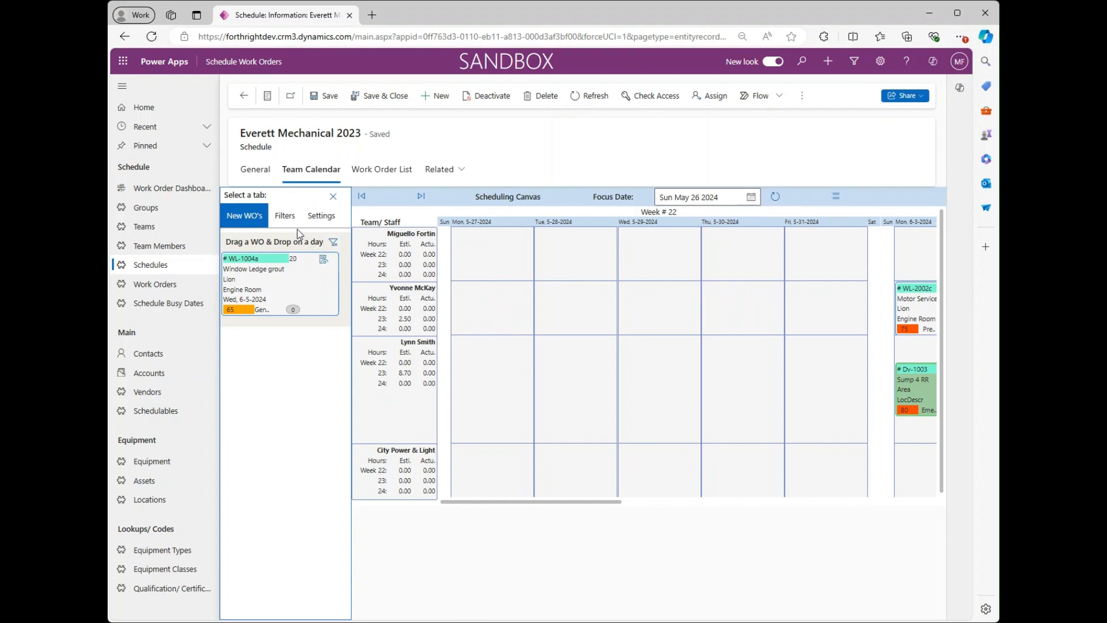
{"action": "left_click", "coordinate": [333, 243]}
Step: Filter the unscheduled work orders by priority
{"action": "left_click", "coordinate": [284, 218]}
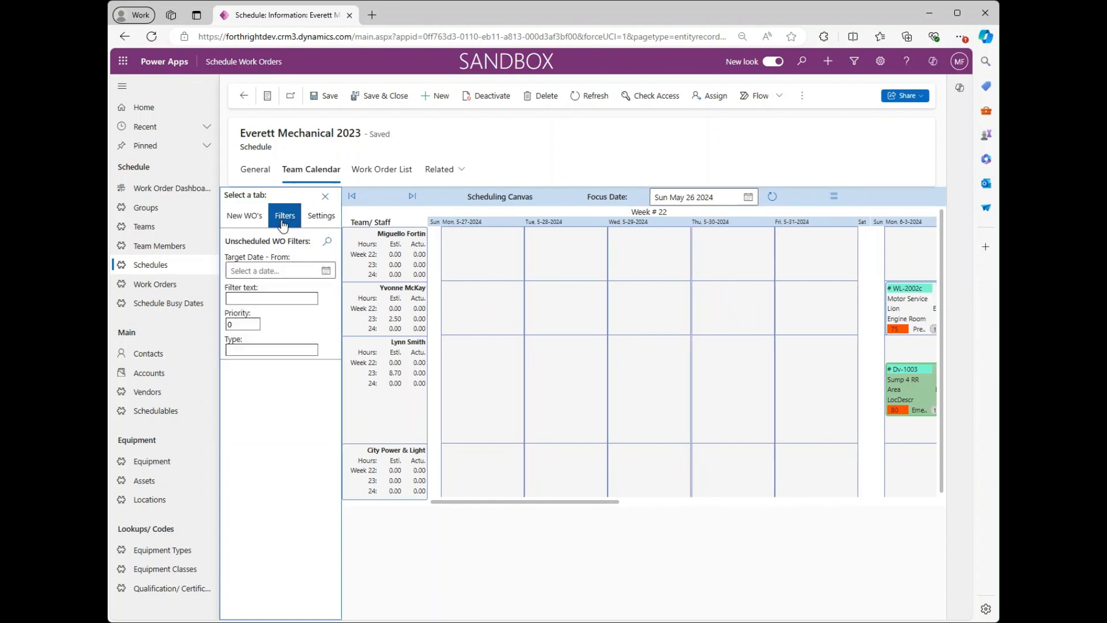
{"action": "left_click_drag", "start_coordinate": [248, 324], "coordinate": [217, 327]}
{"action": "left_click", "coordinate": [327, 241]}
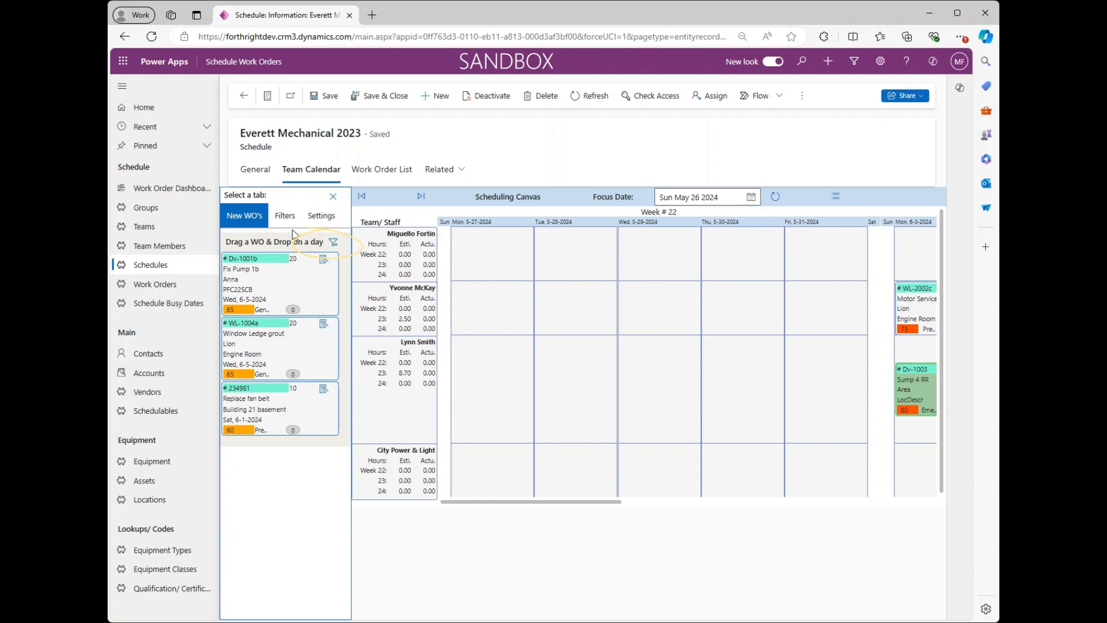
{"action": "left_click", "coordinate": [285, 216]}
{"action": "double_click", "coordinate": [245, 323]}
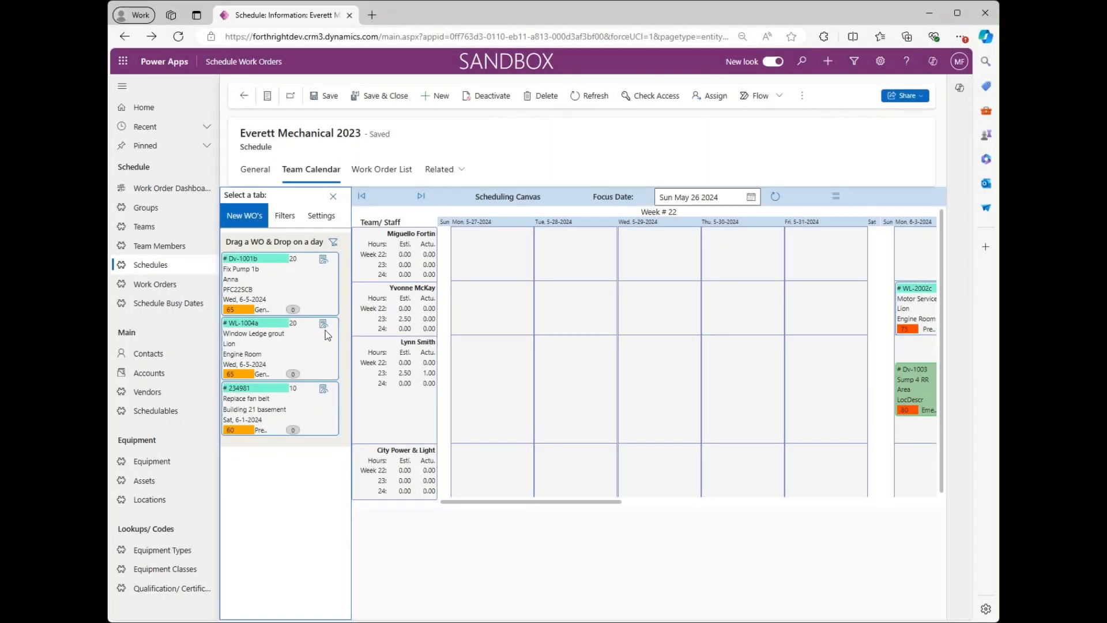
Step: Schedule the Replace fan belt work order for Friday, May 31, 2024, and reschedule it to Tuesday, June 4 for the third team member
{"action": "left_click_drag", "start_coordinate": [287, 410], "coordinate": [824, 312]}
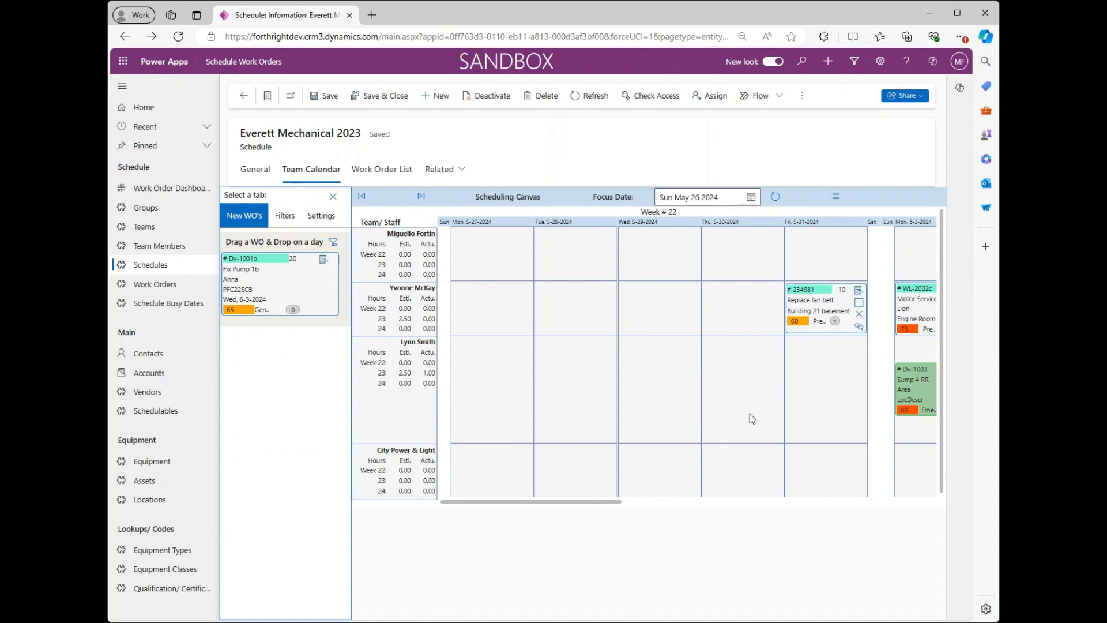
{"action": "left_click_drag", "start_coordinate": [584, 503], "coordinate": [660, 499]}
{"action": "left_click_drag", "start_coordinate": [628, 311], "coordinate": [736, 373]}
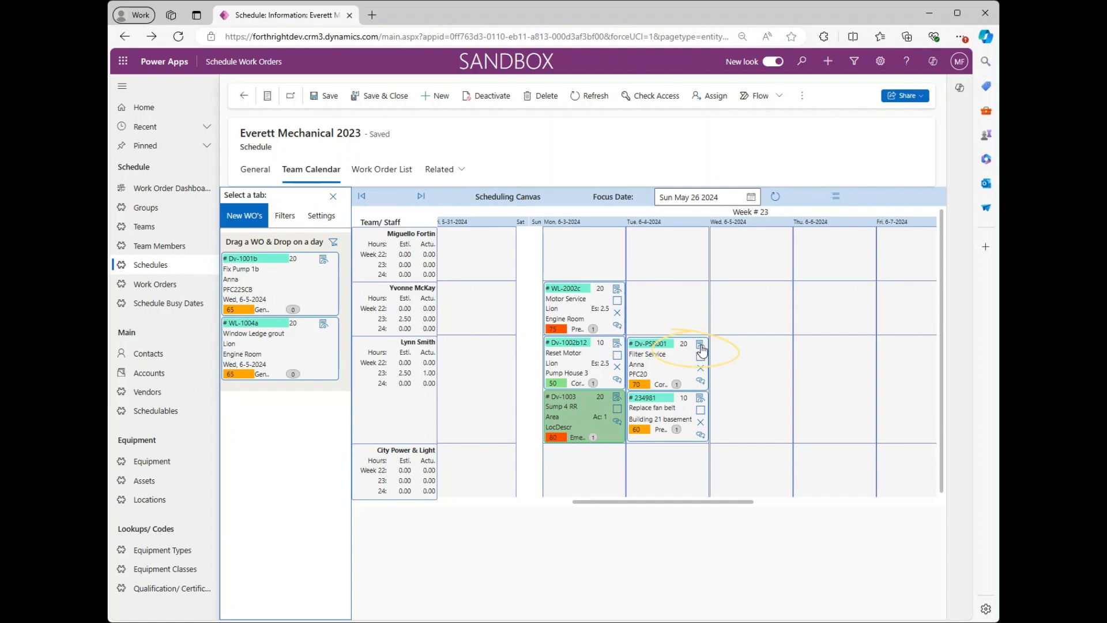
Step: Open the details of the Filter Service work order and enter the new note "More testing required"
{"action": "left_click", "coordinate": [700, 346]}
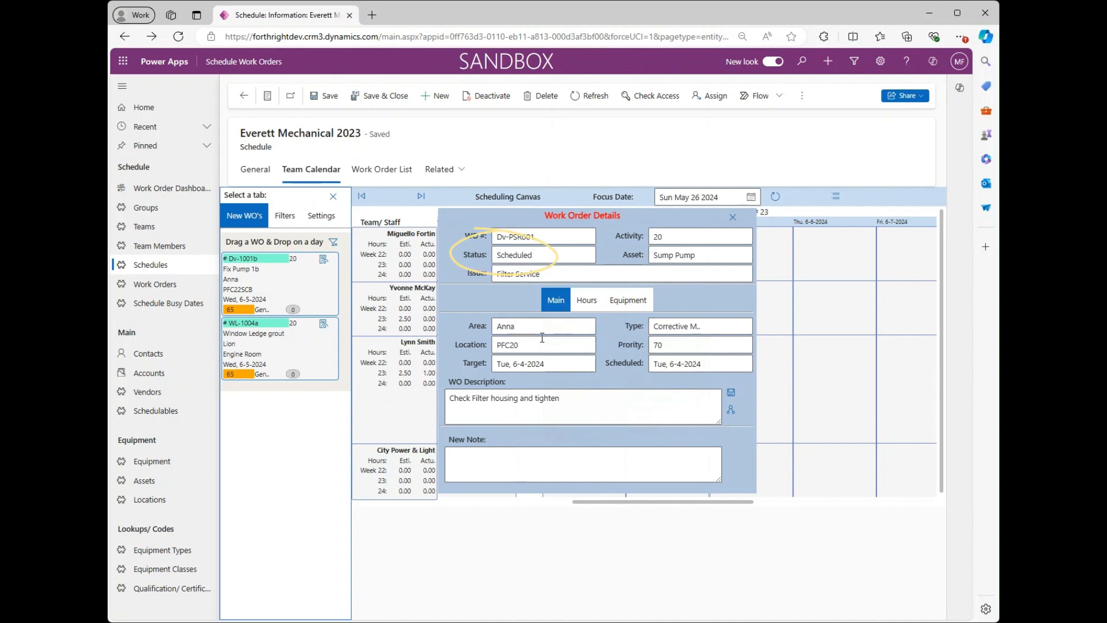
{"action": "left_click", "coordinate": [531, 461]}
{"action": "type", "text": "More testing req"}
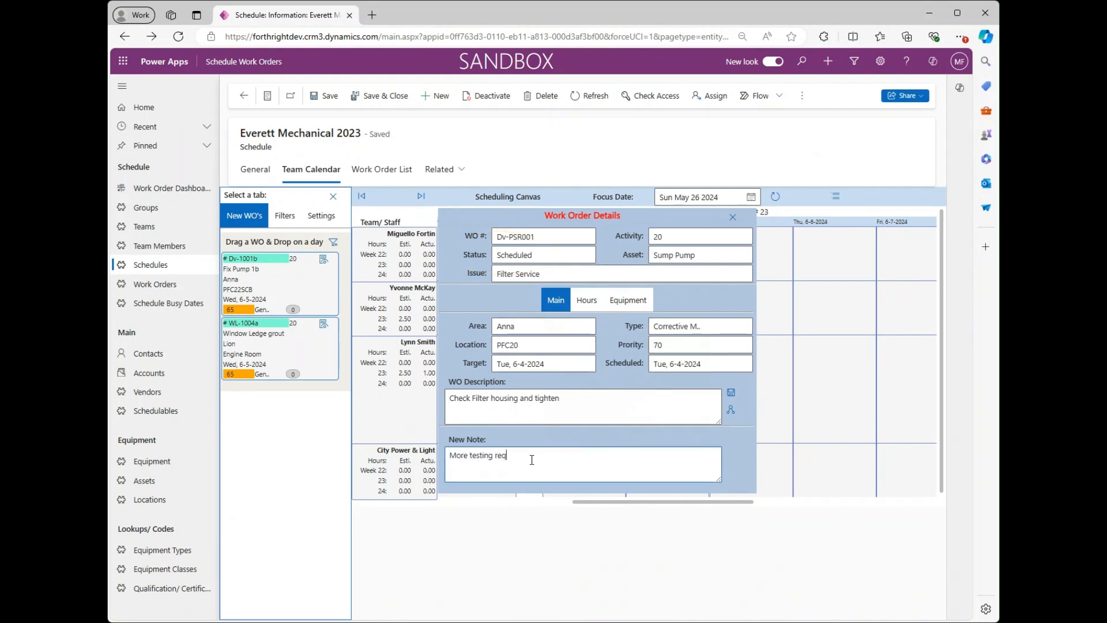
{"action": "type", "text": "uired"}
Step: Set the estimated hours of the Filter Service work order to 2.7
{"action": "left_click", "coordinate": [587, 301]}
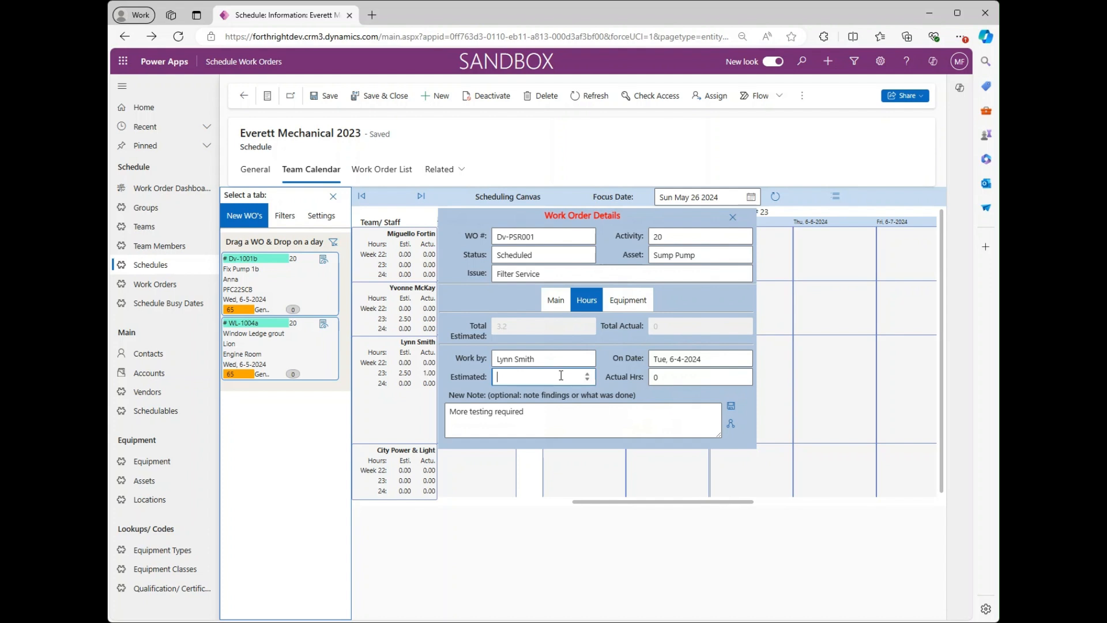
{"action": "left_click", "coordinate": [580, 376]}
{"action": "type", "text": "2"}
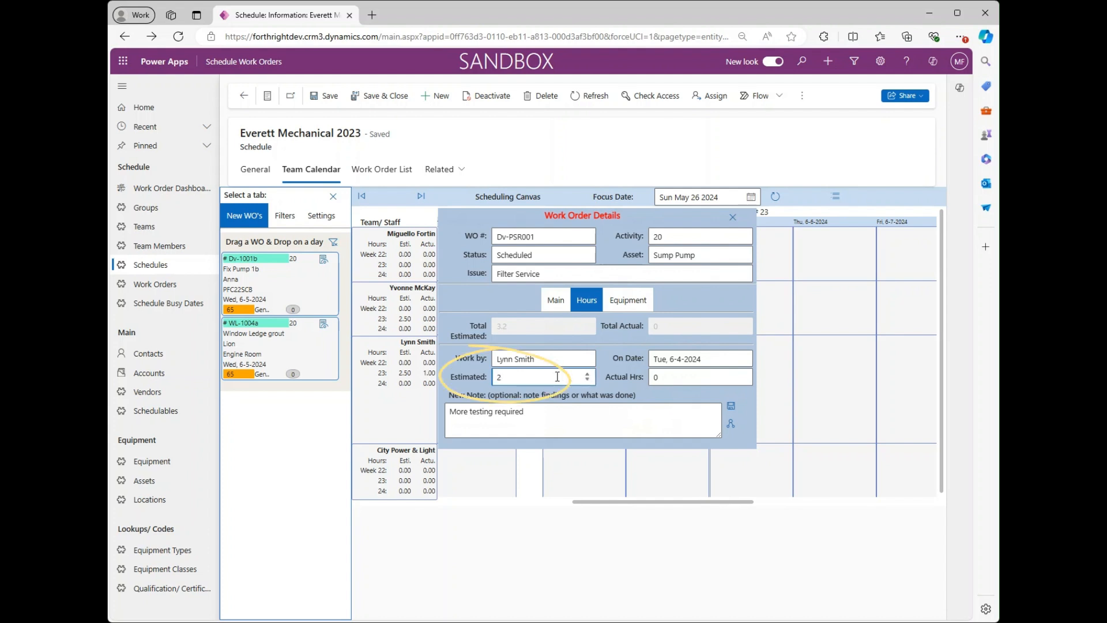
{"action": "type", "text": ".7"}
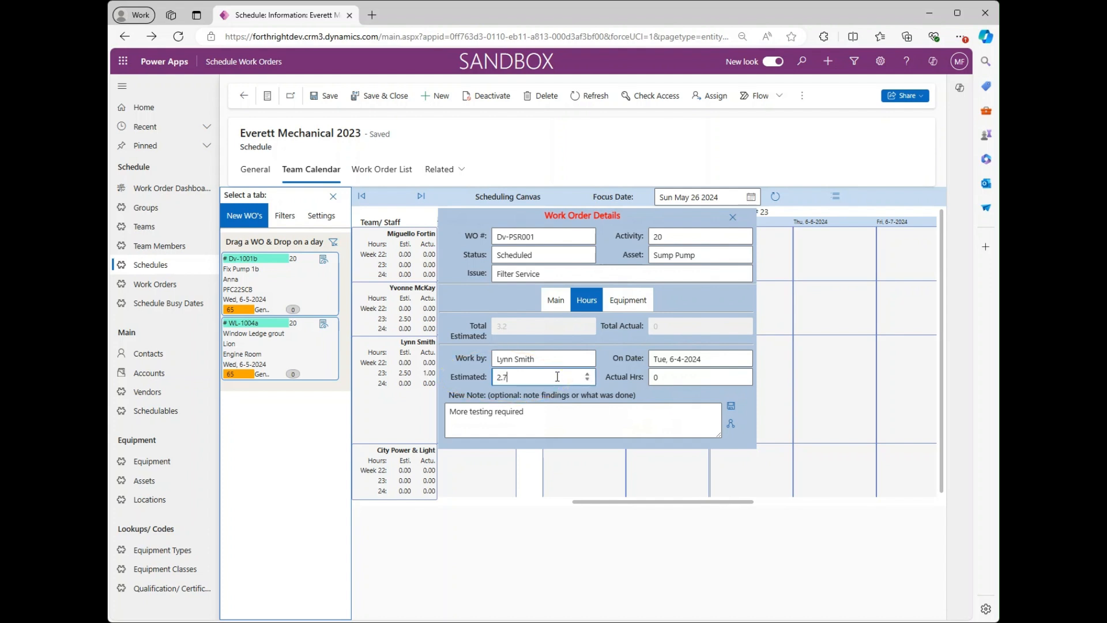
Step: Save the updated note and estimated hours of the Filter Service work order
{"action": "left_click", "coordinate": [731, 407]}
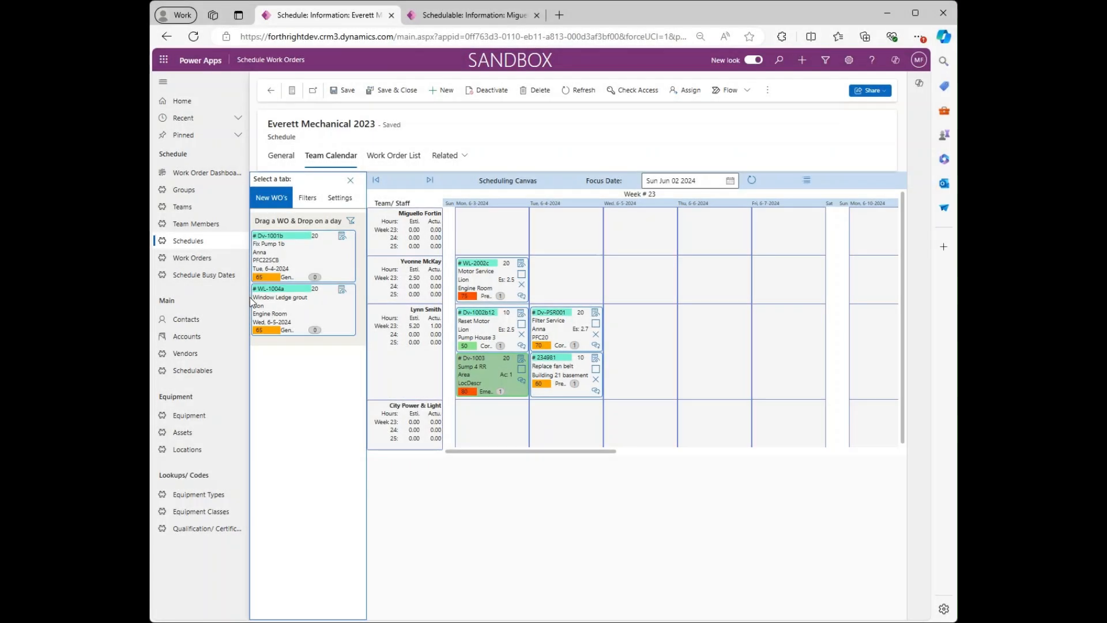
Step: Try scheduling the Window Ledge grout and Fix Pump 1b work orders on Wednesday, June 5, 2024, and unschedule both again
{"action": "mouse_move", "coordinate": [292, 304]}
{"action": "left_mouse_down"}
{"action": "mouse_move", "coordinate": [481, 254]}
{"action": "mouse_move", "coordinate": [600, 321]}
{"action": "mouse_move", "coordinate": [619, 358]}
{"action": "mouse_move", "coordinate": [641, 291]}
{"action": "mouse_move", "coordinate": [655, 348]}
{"action": "mouse_move", "coordinate": [650, 431]}
{"action": "mouse_move", "coordinate": [644, 354]}
{"action": "left_mouse_up"}
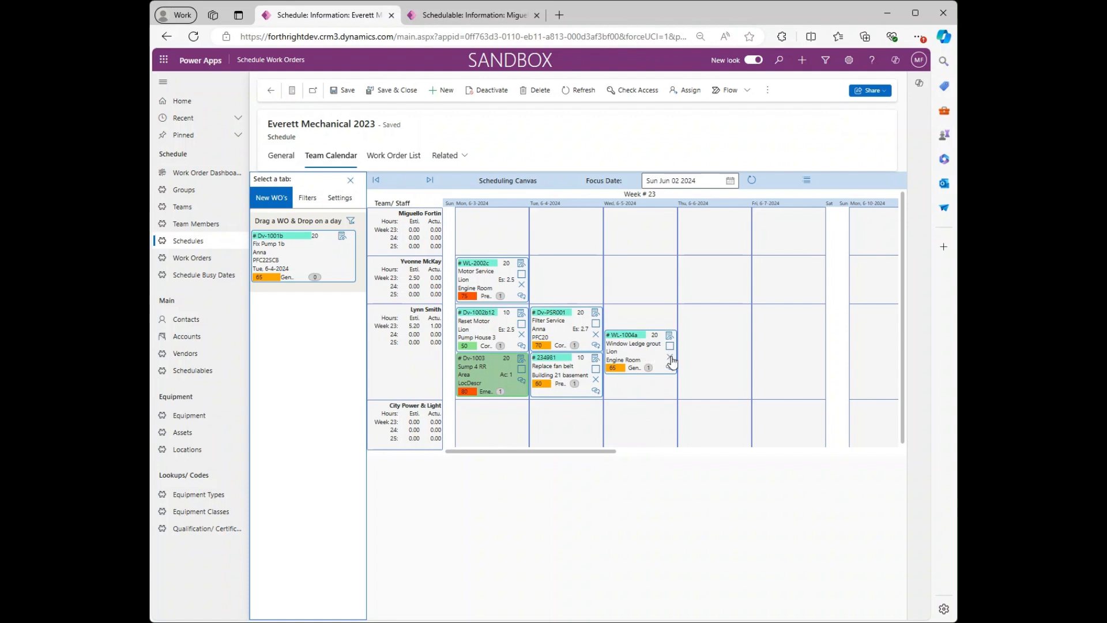
{"action": "left_click", "coordinate": [670, 357]}
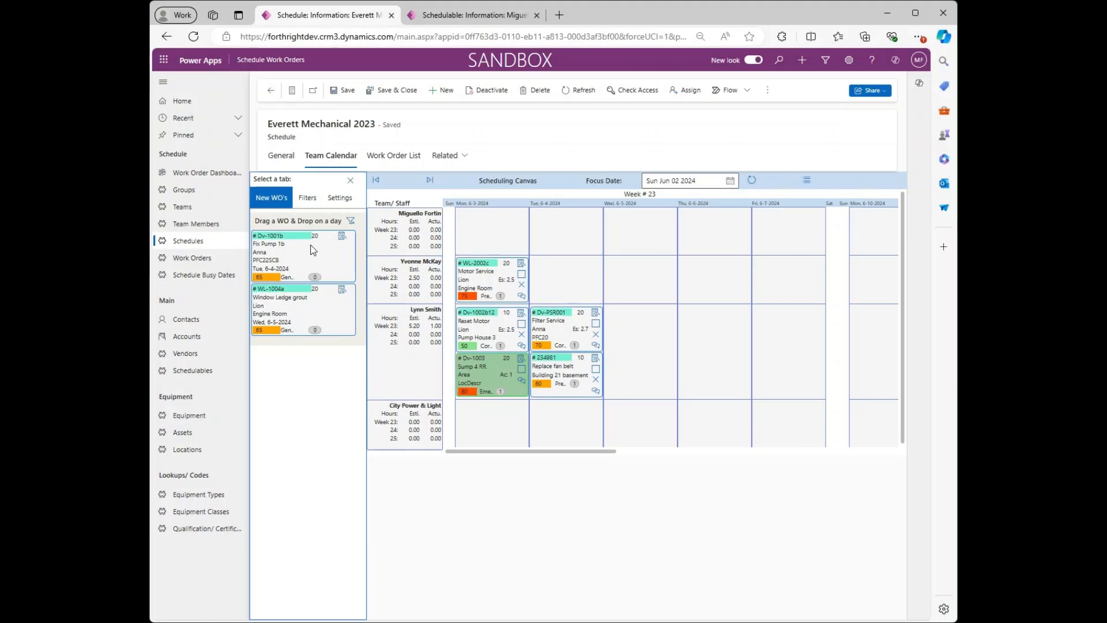
{"action": "mouse_move", "coordinate": [308, 251]}
{"action": "left_mouse_down"}
{"action": "mouse_move", "coordinate": [387, 286]}
{"action": "mouse_move", "coordinate": [524, 318]}
{"action": "mouse_move", "coordinate": [652, 321]}
{"action": "left_mouse_up"}
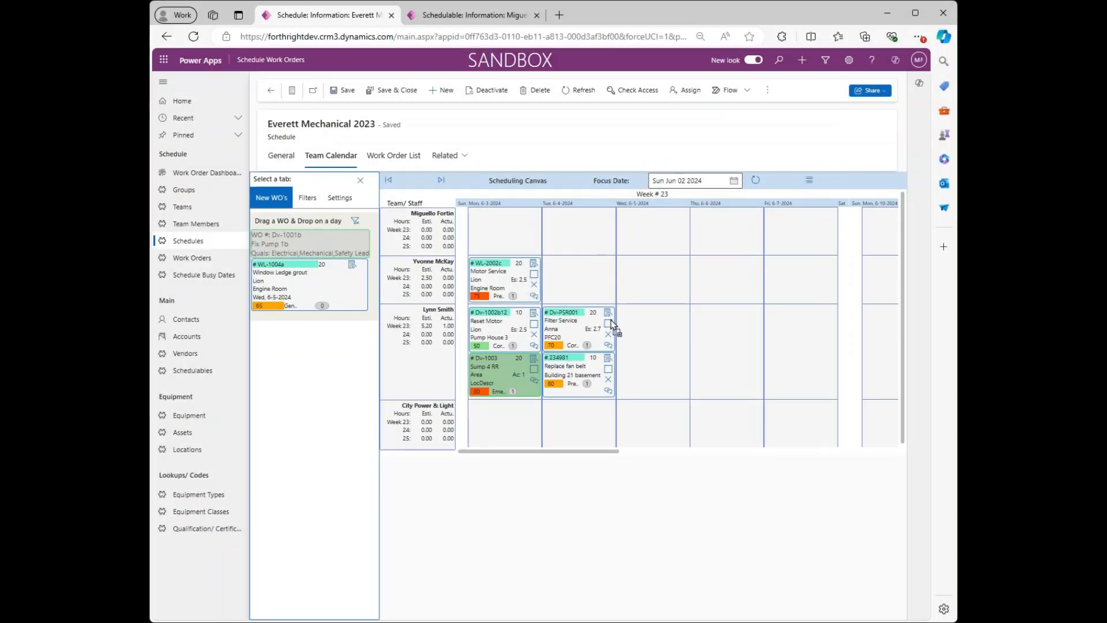
{"action": "mouse_move", "coordinate": [613, 321]}
{"action": "left_mouse_down"}
{"action": "mouse_move", "coordinate": [660, 316]}
{"action": "mouse_move", "coordinate": [658, 249]}
{"action": "left_mouse_up"}
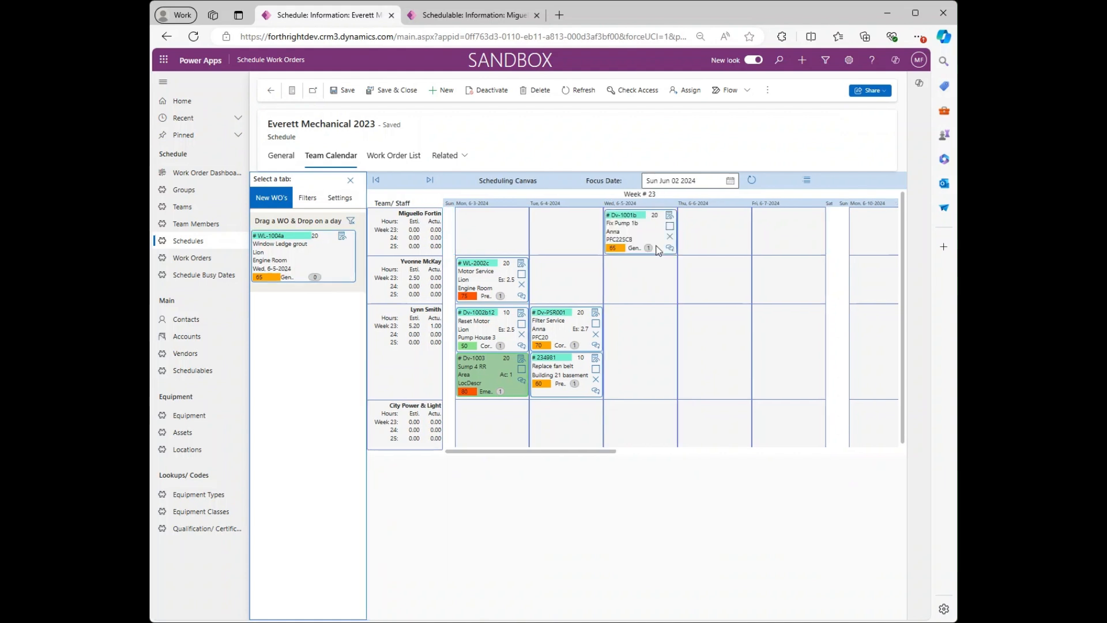
{"action": "left_click", "coordinate": [671, 237]}
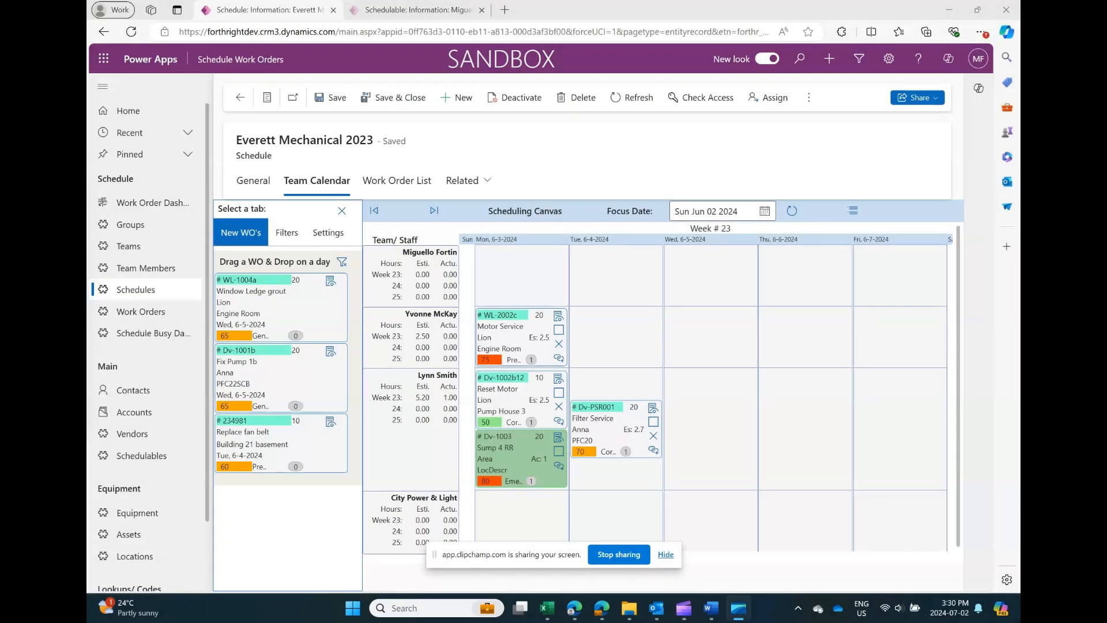
Step: Schedule the Replace fan belt work order on Tuesday, June 4, 2024, for the third team member, and assign a duplicate to the second
{"action": "left_click_drag", "start_coordinate": [283, 444], "coordinate": [634, 452]}
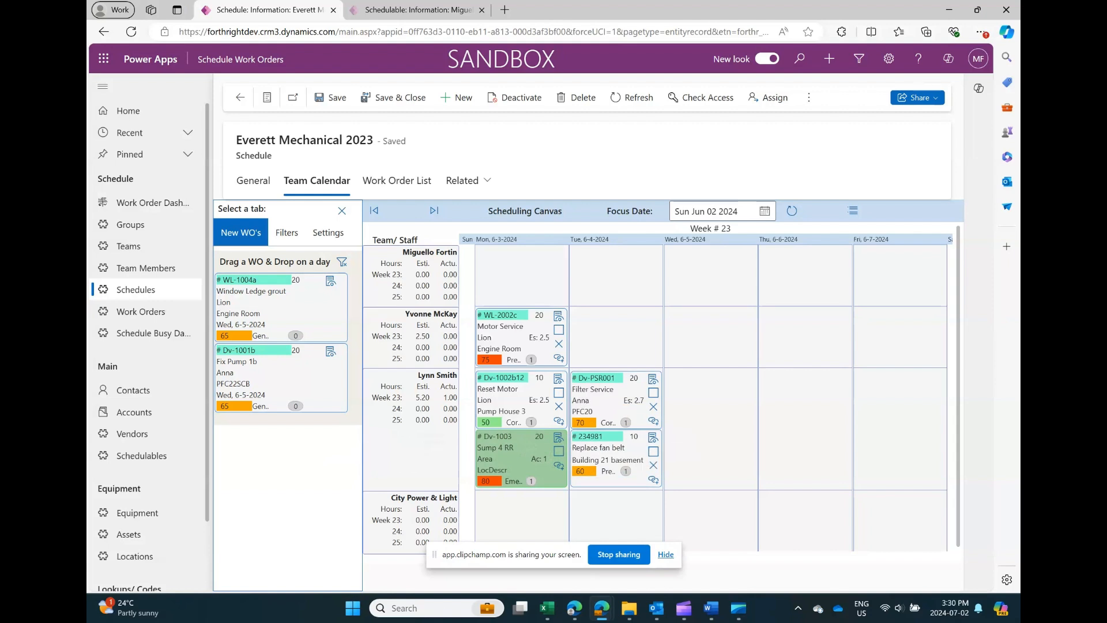
{"action": "left_click", "coordinate": [653, 451]}
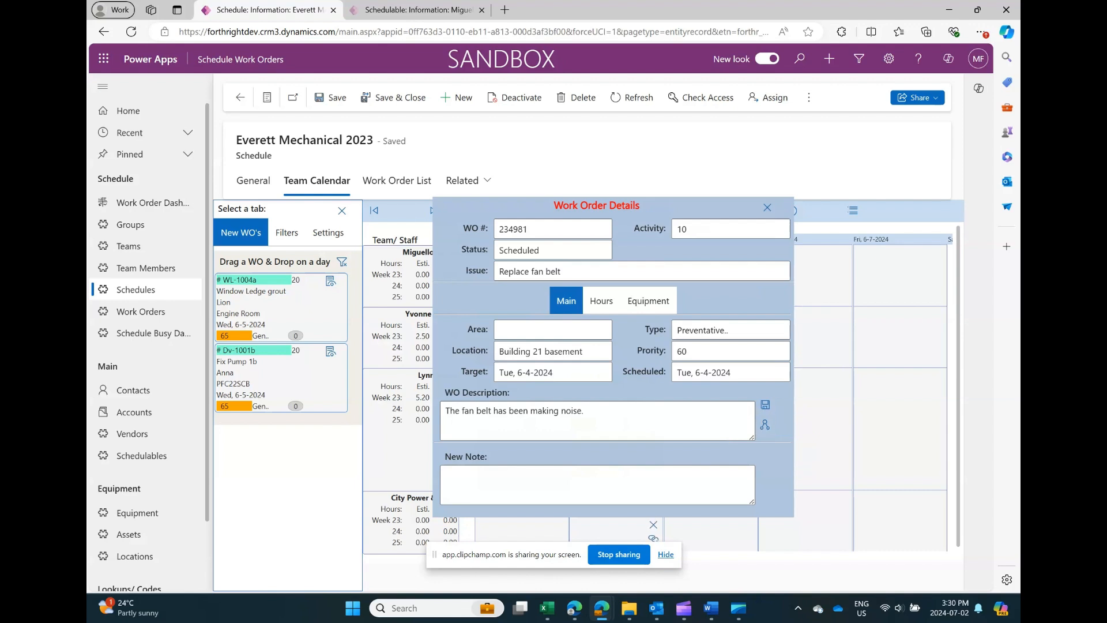
{"action": "left_click", "coordinate": [766, 208]}
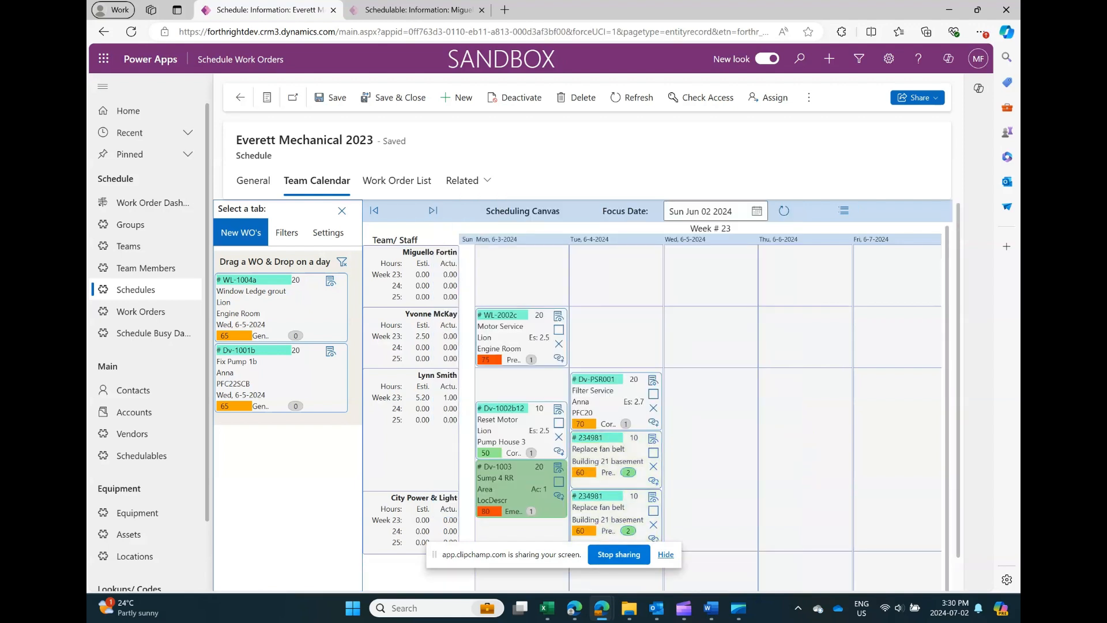
{"action": "scroll", "coordinate": [582, 375], "scroll_direction": "down", "scroll_amount": 1}
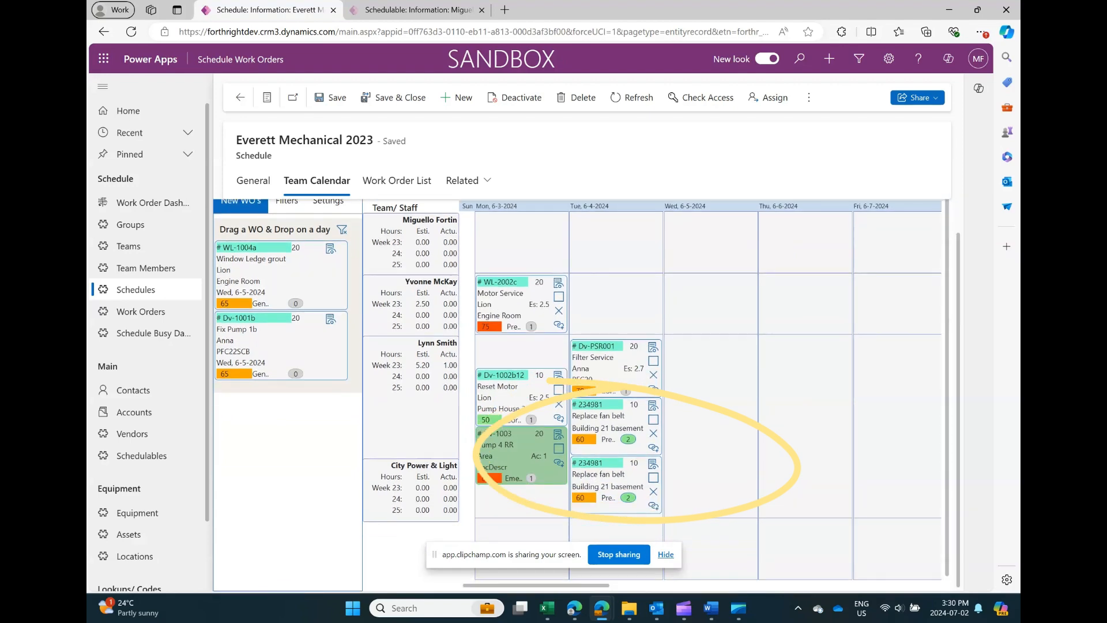
{"action": "left_click_drag", "start_coordinate": [599, 415], "coordinate": [634, 297]}
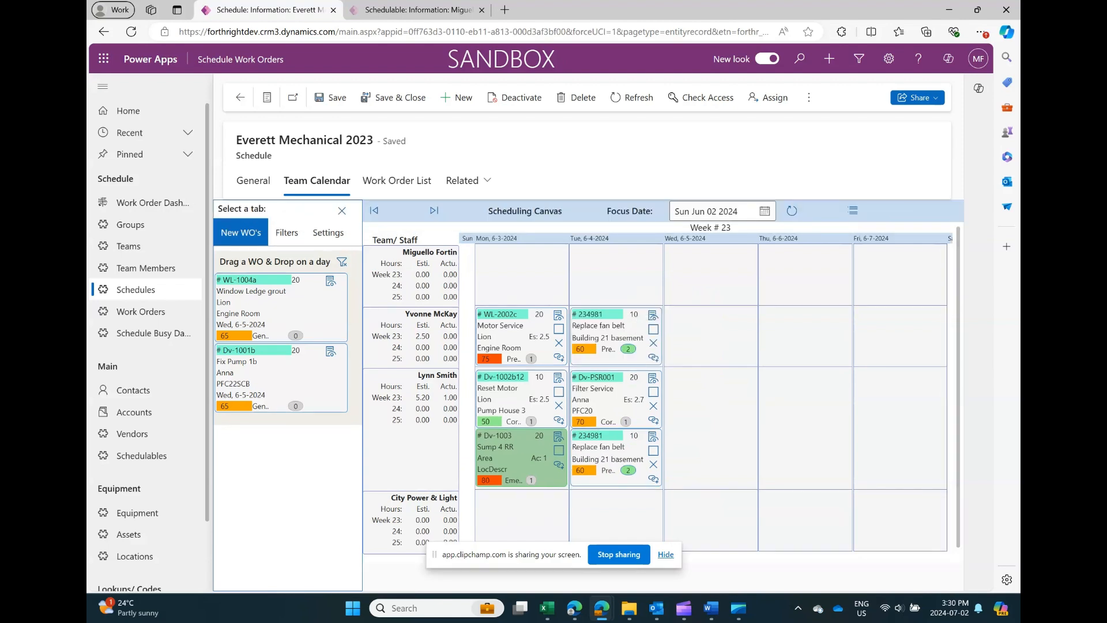
Step: Compare the hours details of the two Replace fan belt assignments on Tuesday, June 4
{"action": "left_click", "coordinate": [653, 315]}
{"action": "left_click", "coordinate": [601, 301]}
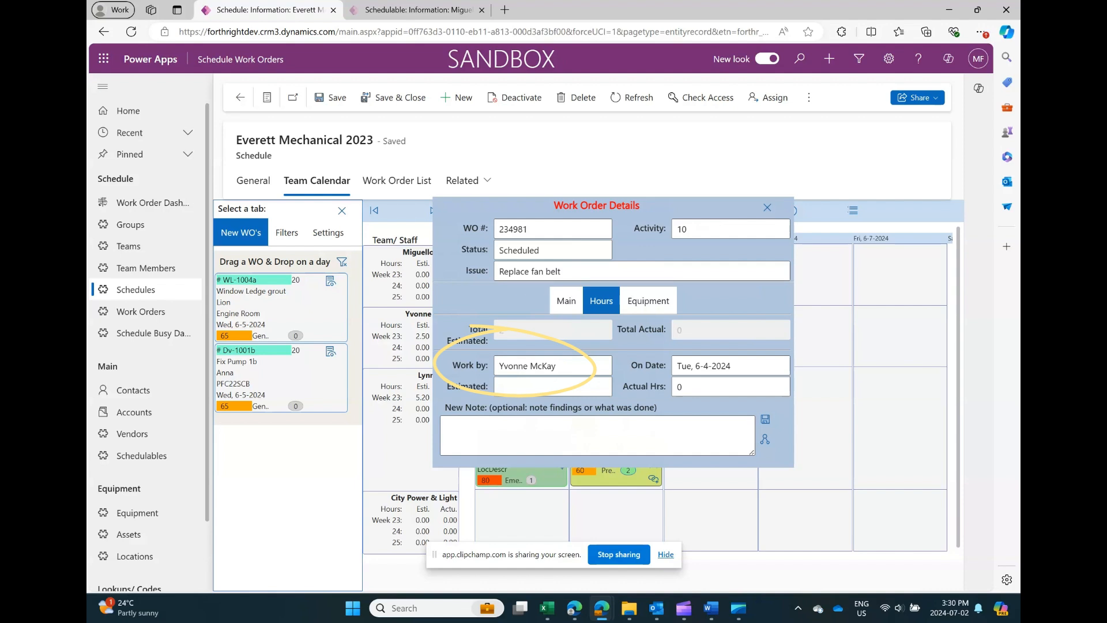
{"action": "left_click", "coordinate": [767, 207]}
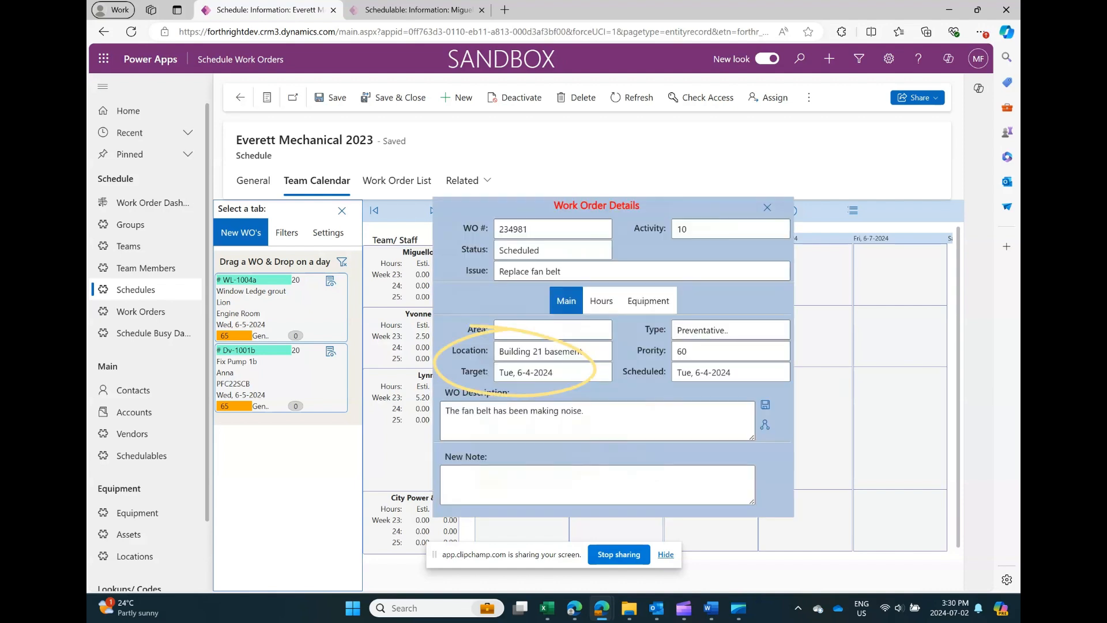
{"action": "left_click", "coordinate": [601, 301]}
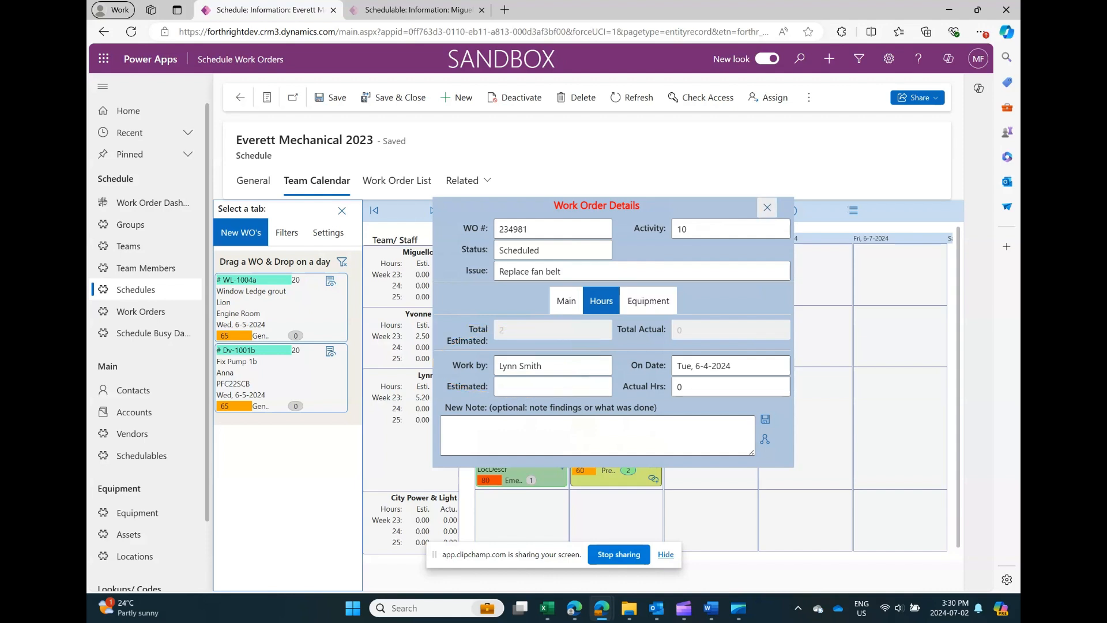
{"action": "left_click", "coordinate": [767, 207]}
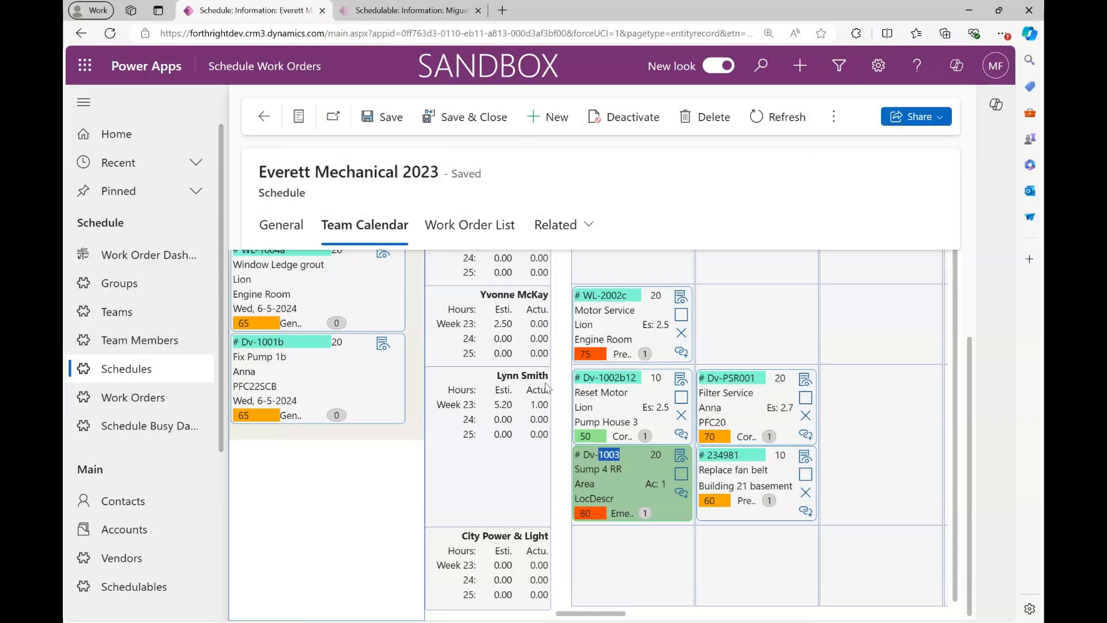
Step: View the details of the Filter Service work order, and toggle its completion mark on and off
{"action": "left_click", "coordinate": [808, 382]}
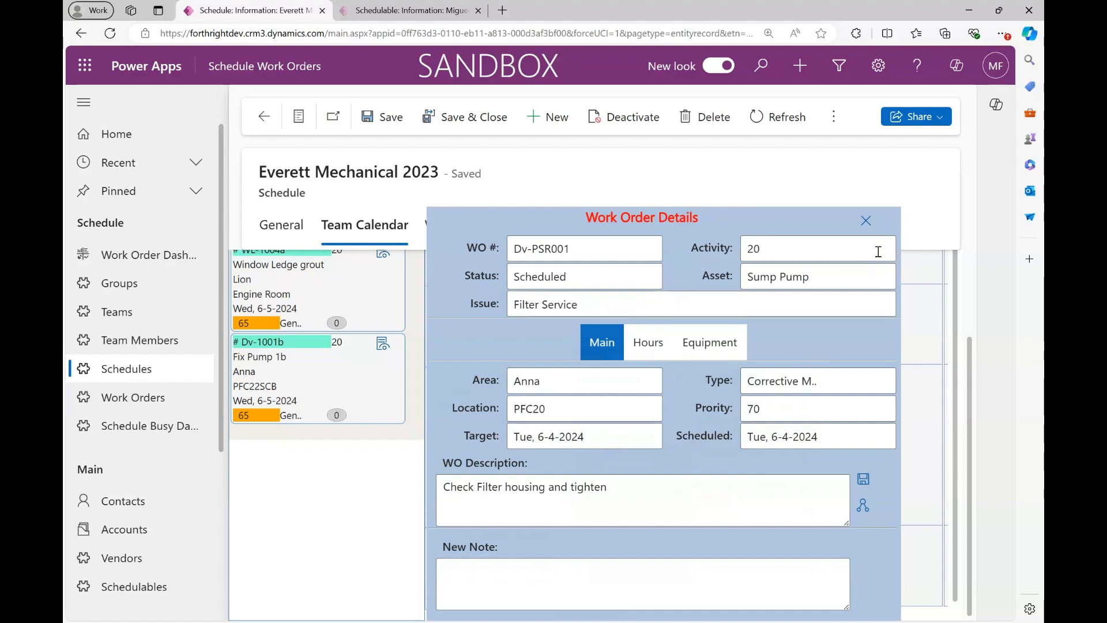
{"action": "left_click", "coordinate": [865, 221]}
{"action": "left_click", "coordinate": [805, 398]}
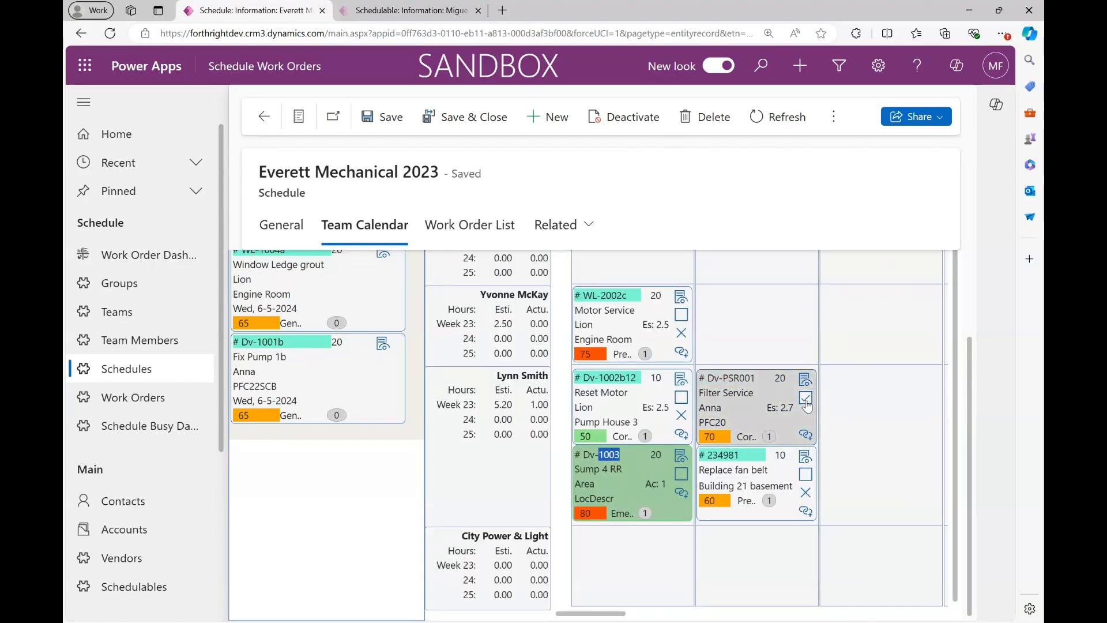
{"action": "left_click", "coordinate": [804, 400]}
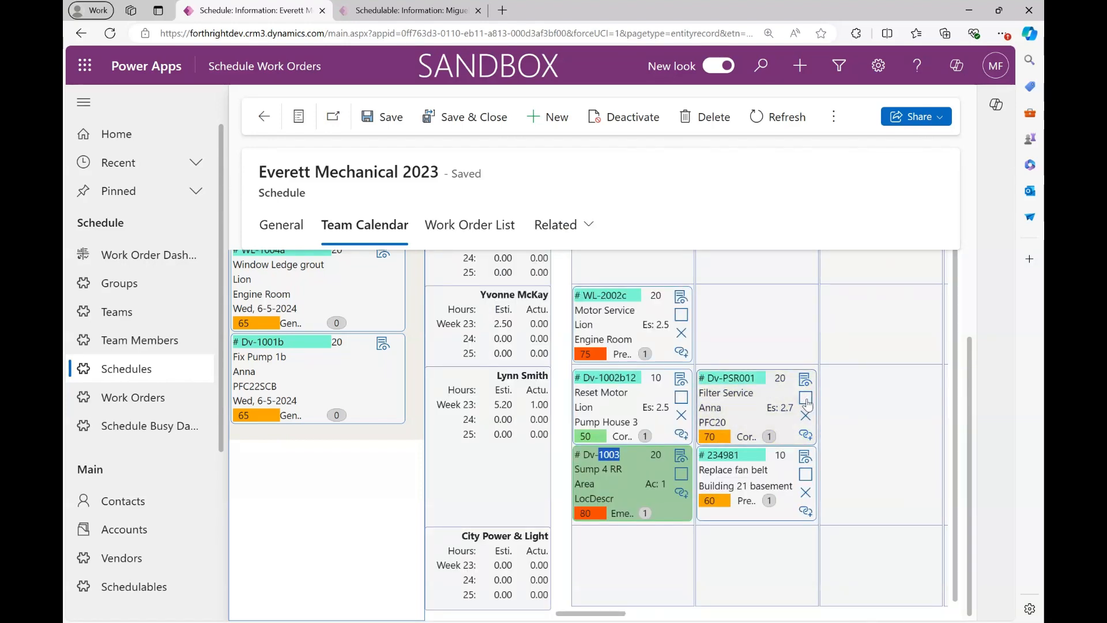
Step: Unschedule the Filter Service work order and schedule it again on Tuesday, June 4, for the third team member
{"action": "left_click", "coordinate": [805, 435]}
{"action": "left_click_drag", "start_coordinate": [284, 453], "coordinate": [798, 448]}
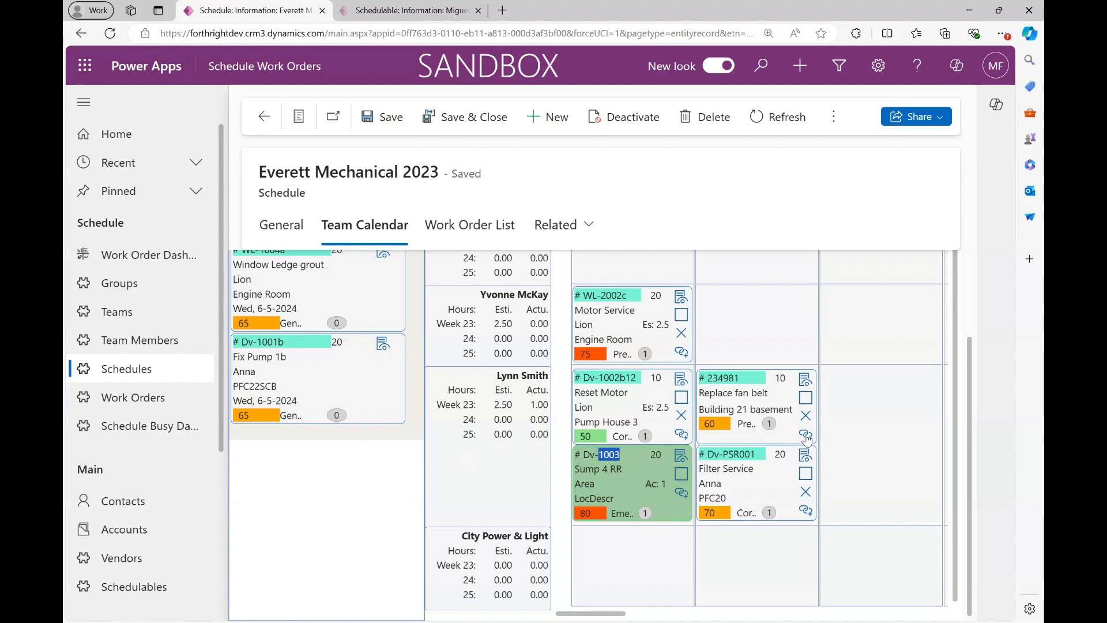
{"action": "left_click", "coordinate": [807, 436]}
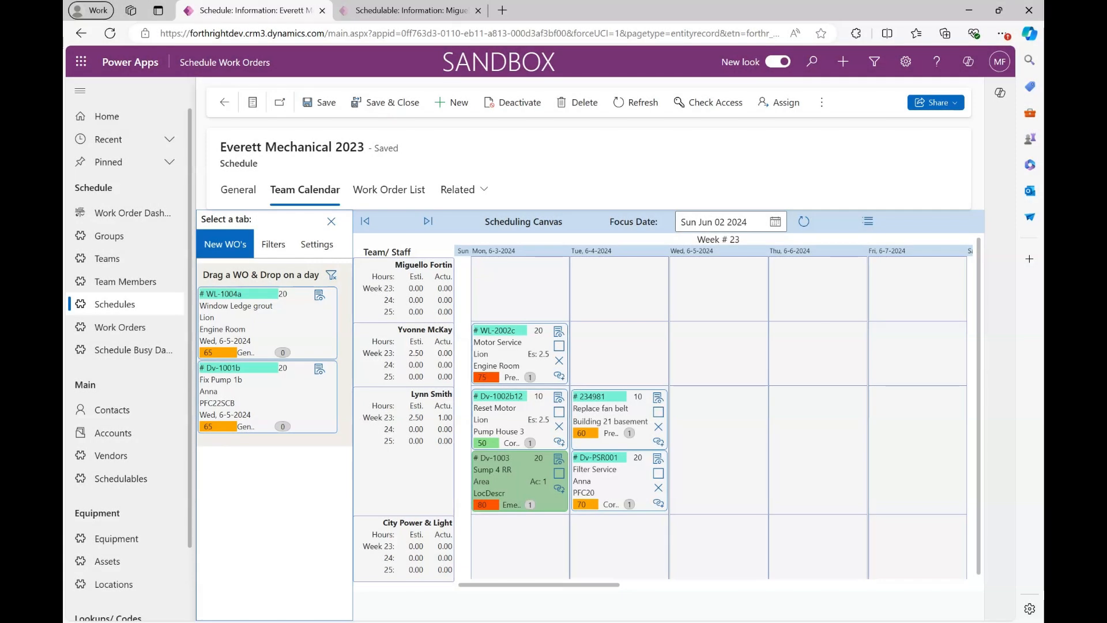
Step: With the status color legend shown, mark the Replace fan belt work order complete and put the Filter Service work order on hold
{"action": "left_click", "coordinate": [319, 250]}
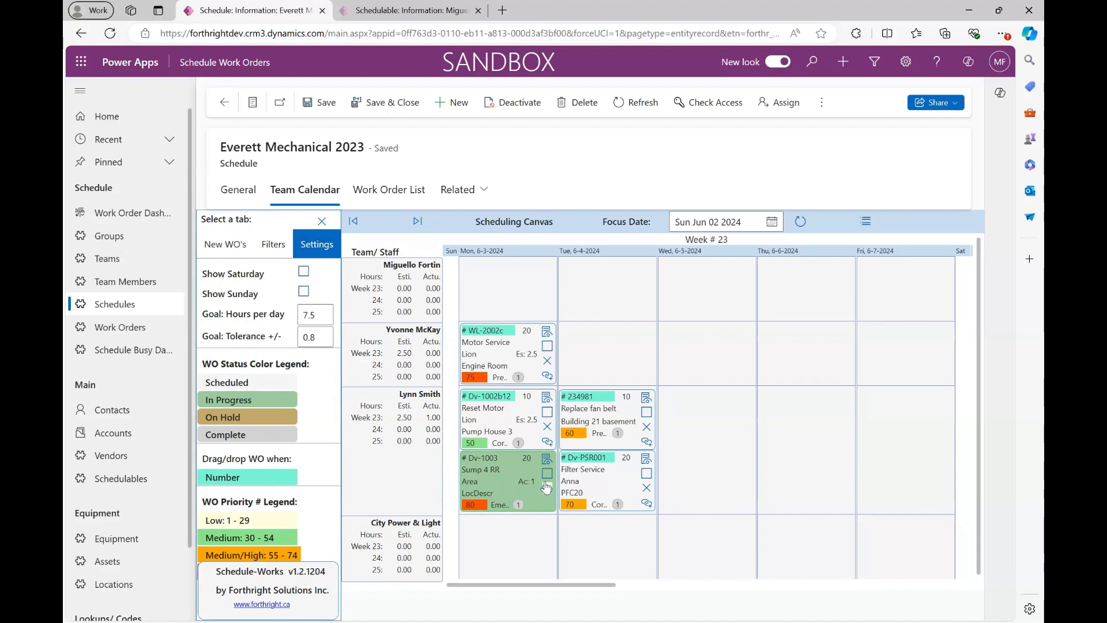
{"action": "left_click", "coordinate": [647, 413]}
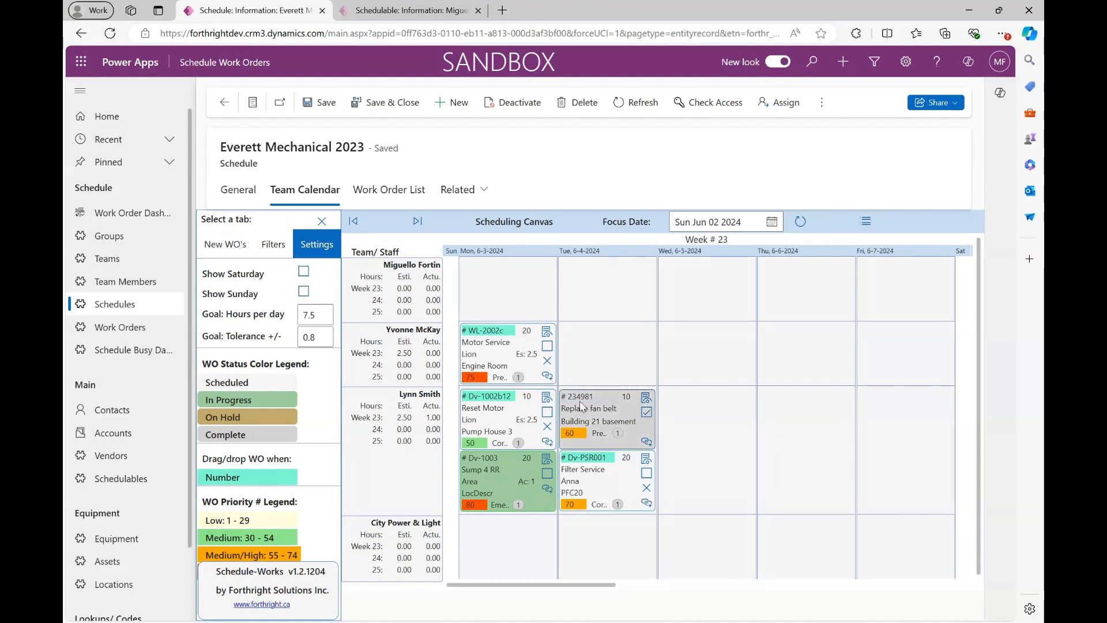
{"action": "left_click", "coordinate": [647, 504]}
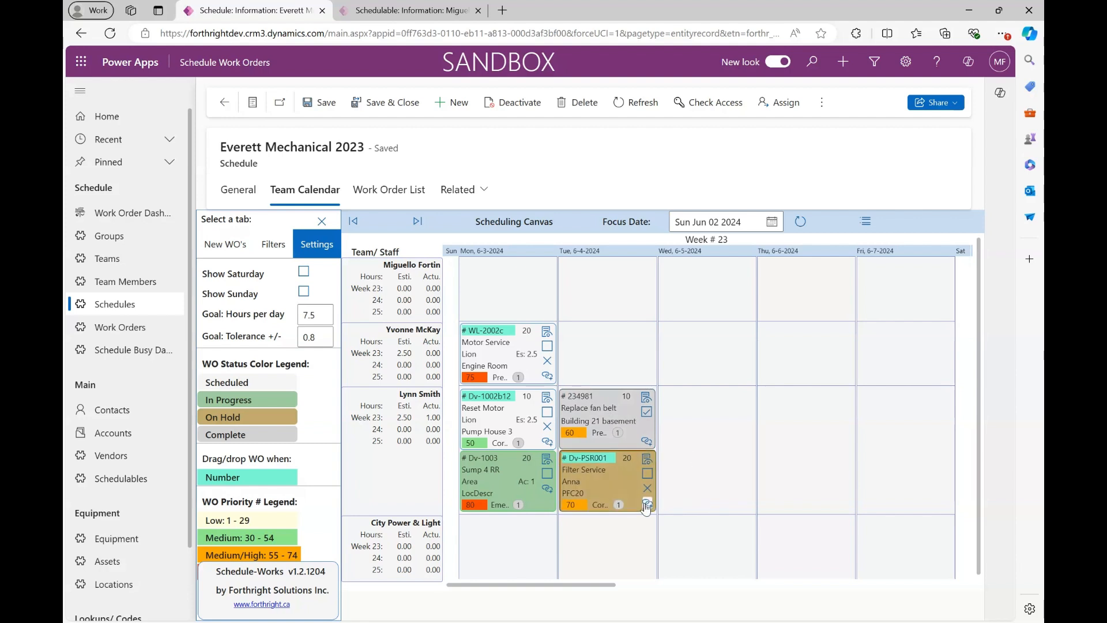
Step: Reschedule the third team member's Filter Service work order to Wednesday, June 5, 2024
{"action": "left_click_drag", "start_coordinate": [615, 472], "coordinate": [706, 466]}
{"action": "left_click", "coordinate": [647, 444]}
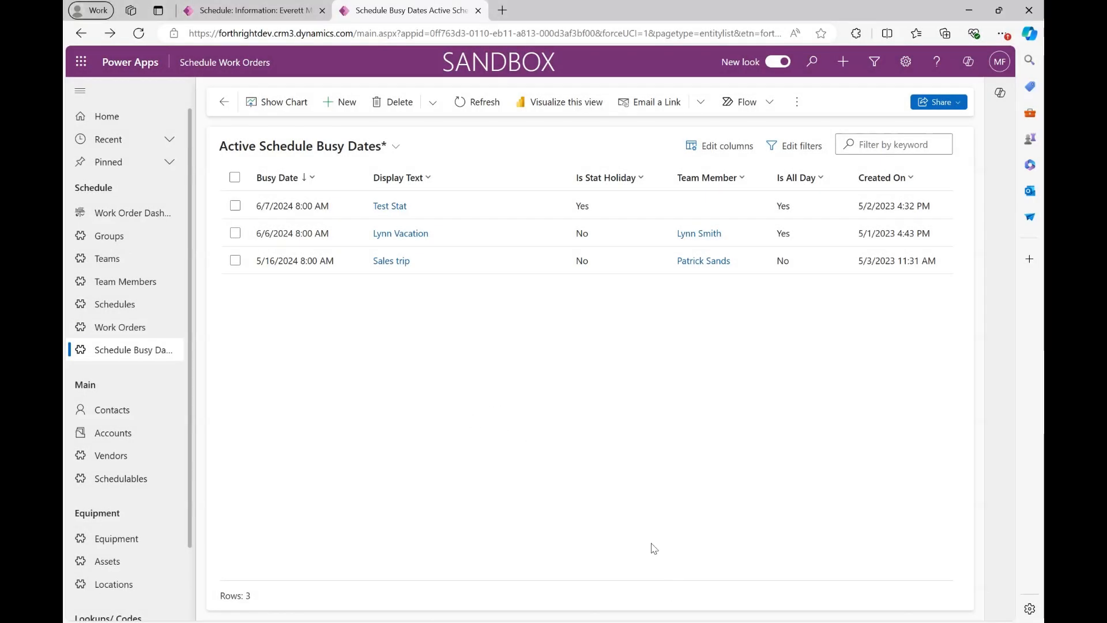
Step: Review the third team member's vacation entry among the active schedule busy dates, and return to the Everett Mechanical 2023 team calendar
{"action": "left_click", "coordinate": [401, 232]}
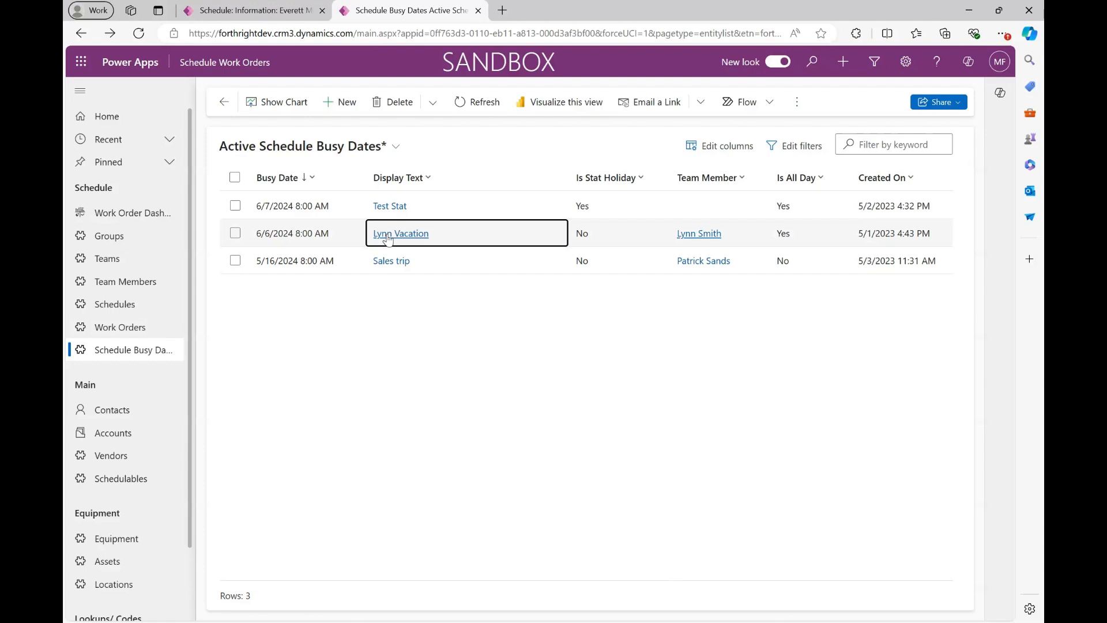
{"action": "left_click", "coordinate": [225, 108]}
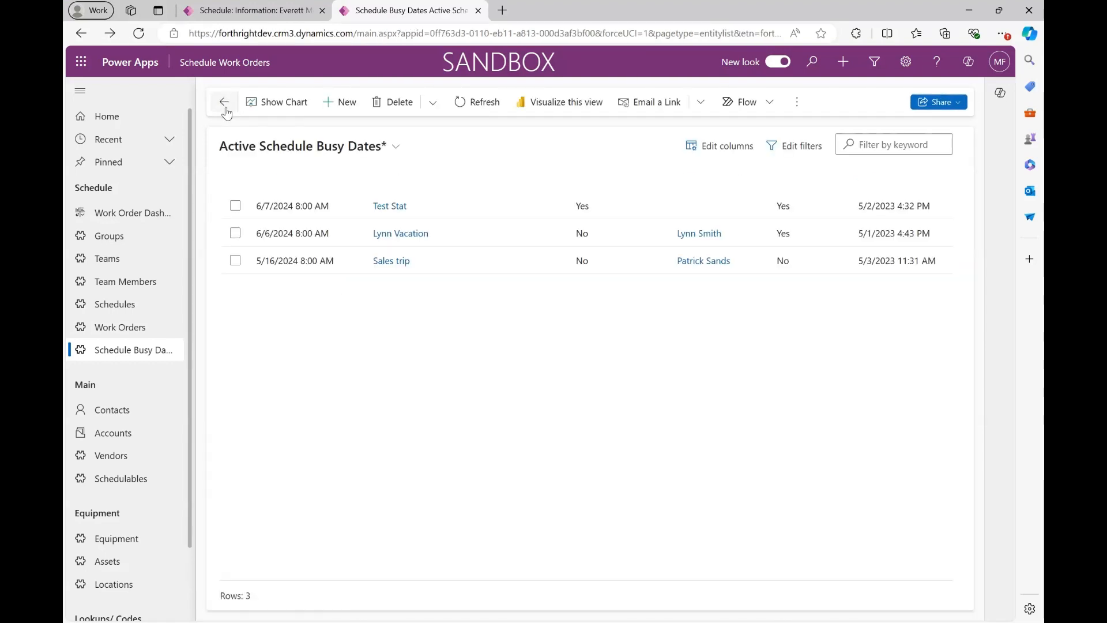
{"action": "left_click", "coordinate": [274, 17]}
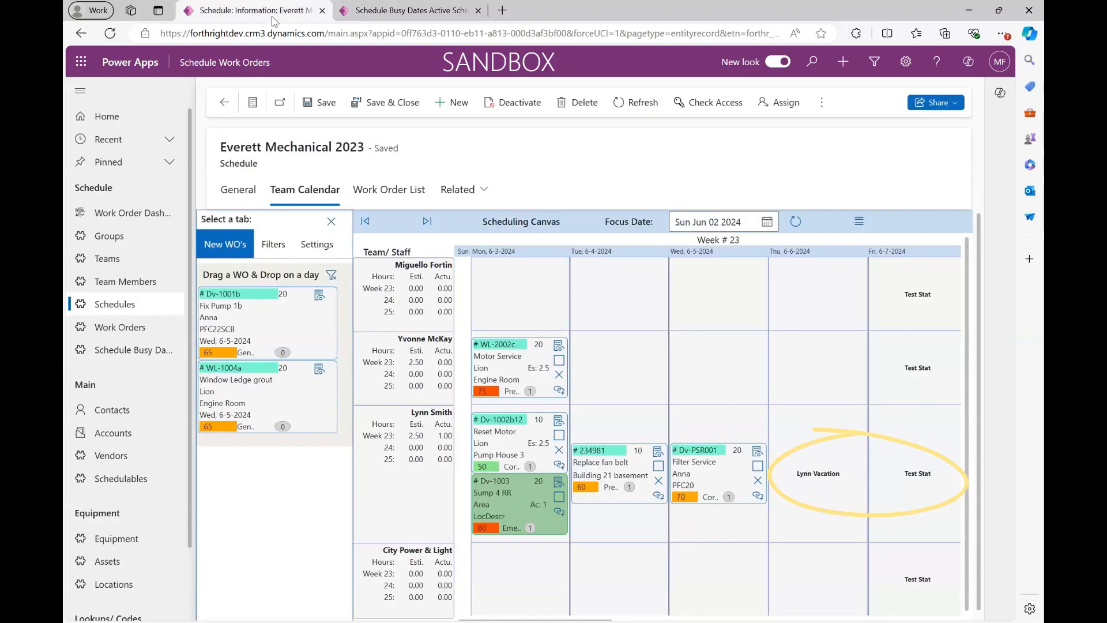